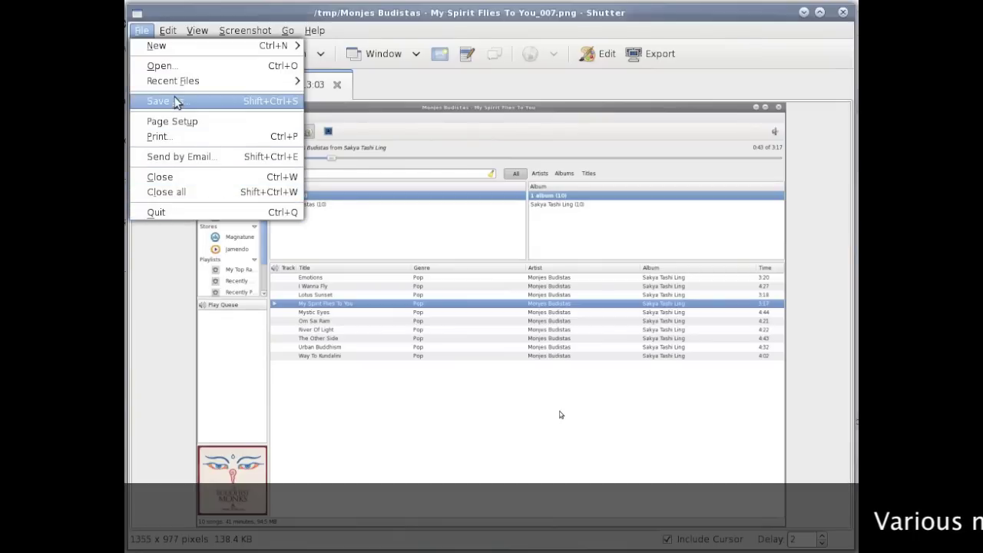
Step: Examine the captured screenshot at different magnifications: zoomed in, zoomed out, normal size and best fit
{"action": "mouse_move", "coordinate": [197, 31]}
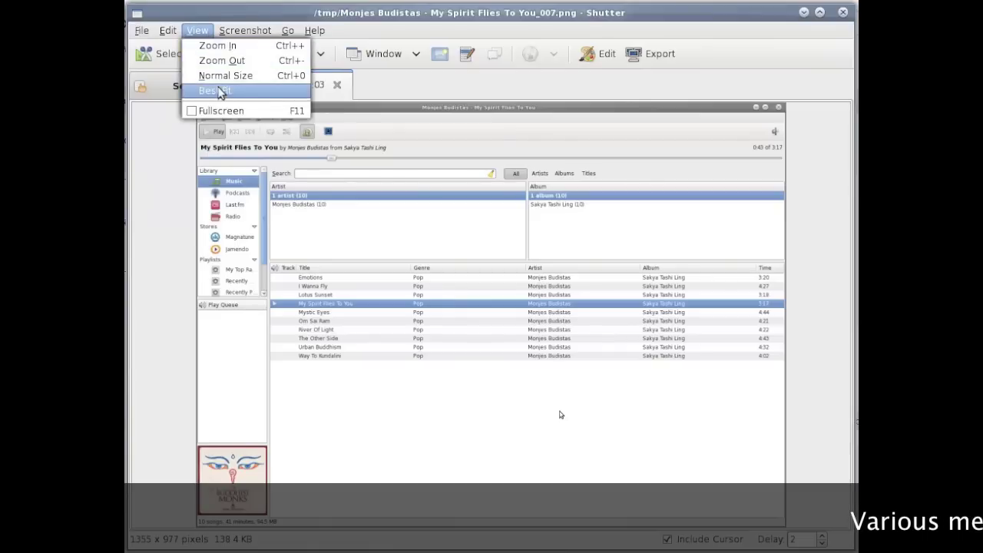
{"action": "left_click", "coordinate": [284, 51]}
{"action": "left_click", "coordinate": [206, 34]}
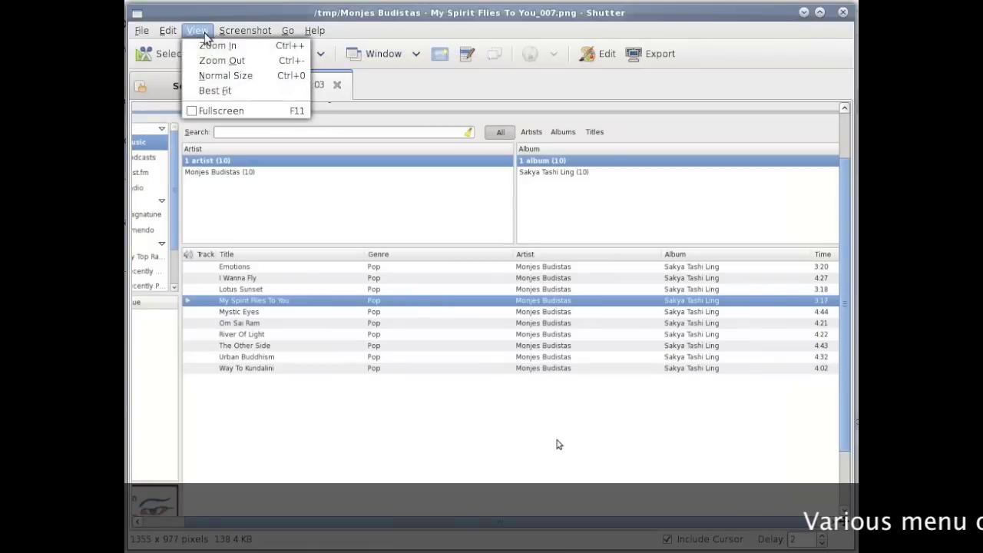
{"action": "left_click", "coordinate": [224, 63]}
{"action": "left_click", "coordinate": [196, 36]}
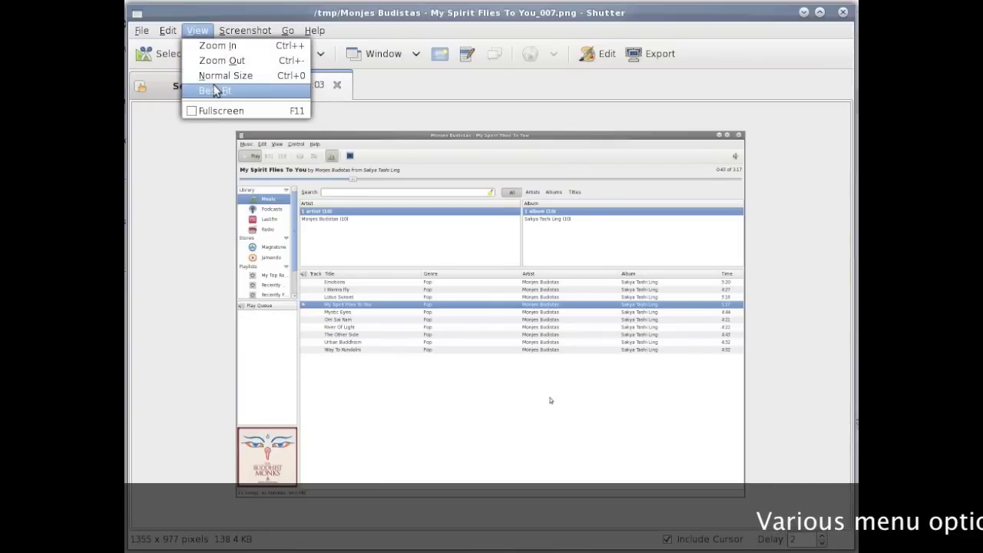
{"action": "left_click", "coordinate": [215, 90]}
{"action": "left_click", "coordinate": [195, 31]}
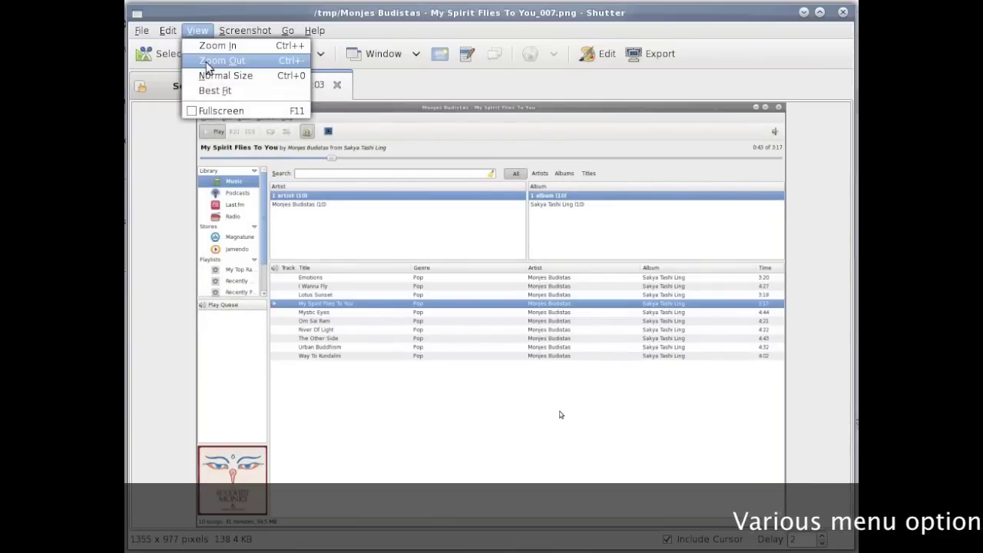
{"action": "left_click", "coordinate": [211, 75]}
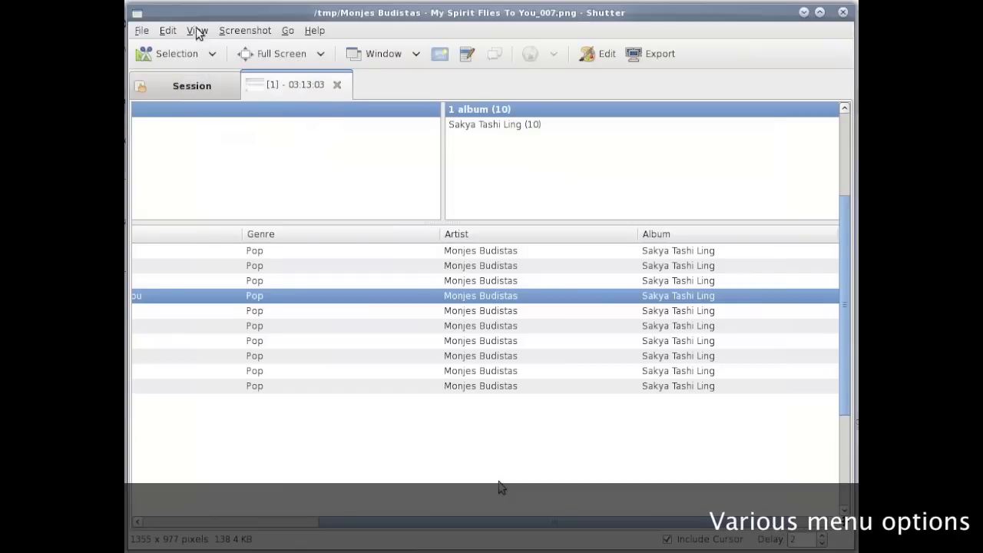
{"action": "left_click", "coordinate": [198, 32]}
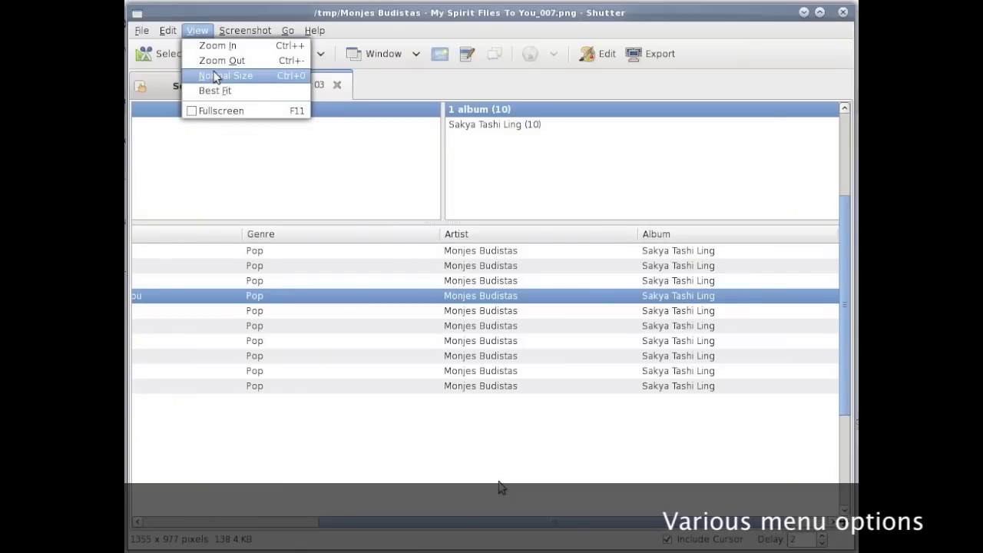
{"action": "left_click", "coordinate": [215, 76]}
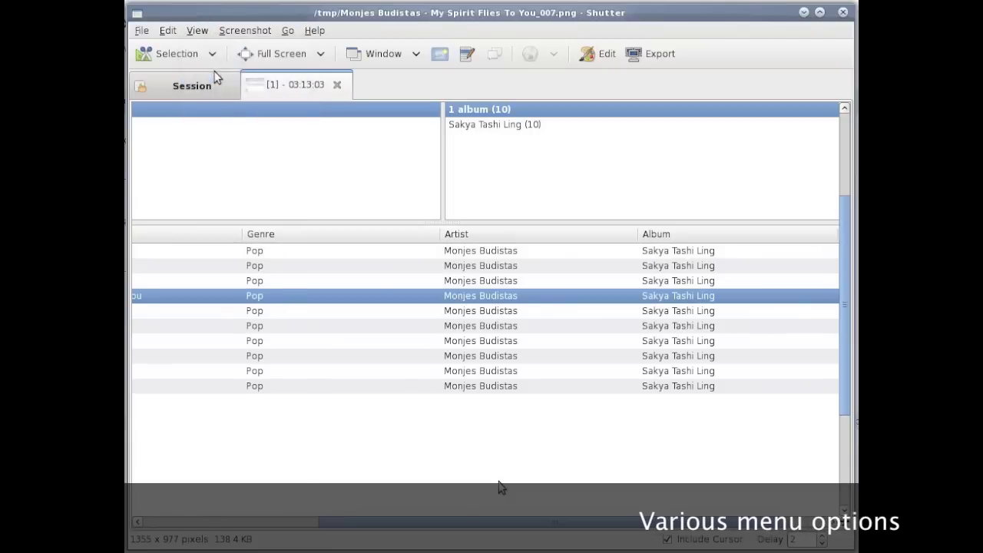
{"action": "left_click", "coordinate": [197, 30]}
{"action": "left_click", "coordinate": [214, 76]}
Step: Open the preferences and try a capture delay of 4 seconds
{"action": "left_click", "coordinate": [168, 31]}
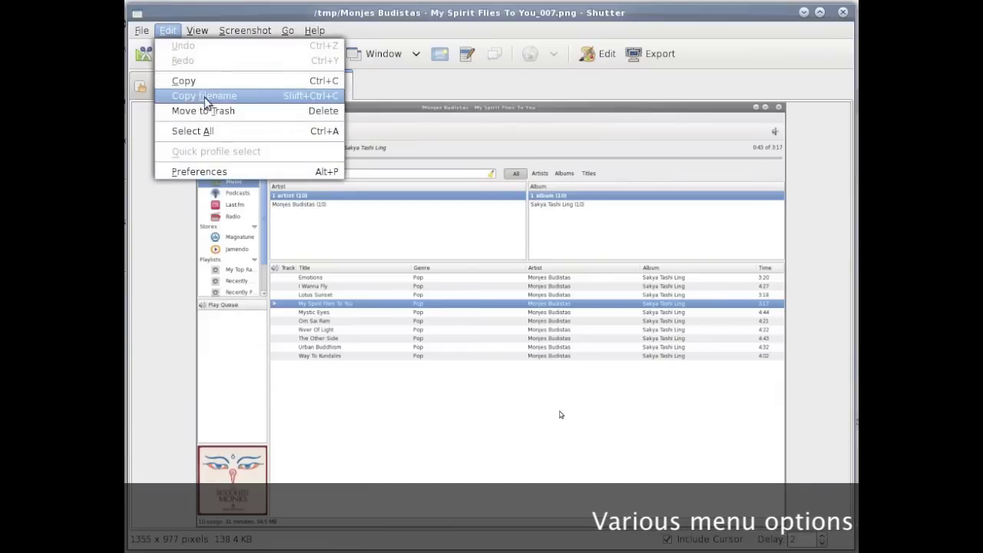
{"action": "left_click", "coordinate": [214, 172]}
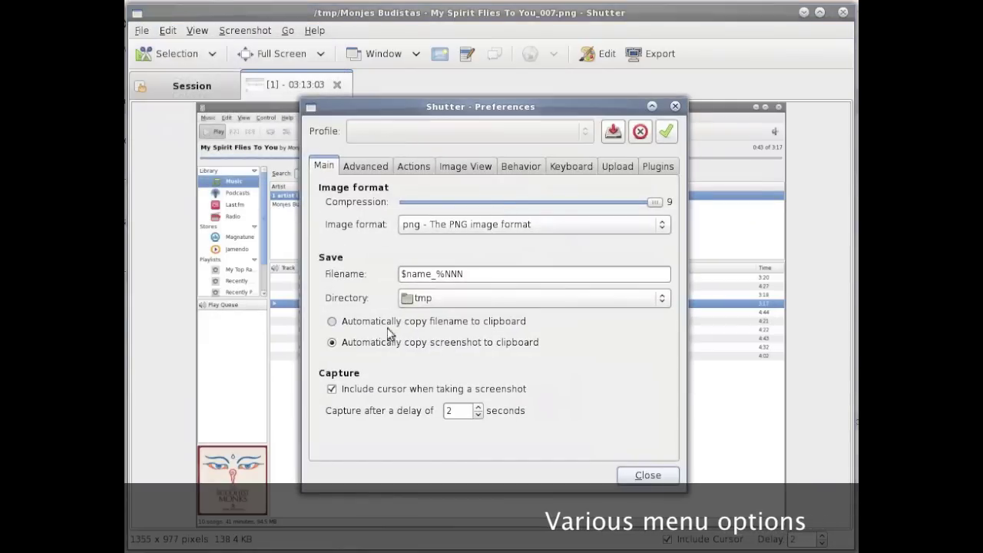
{"action": "double_click", "coordinate": [477, 408]}
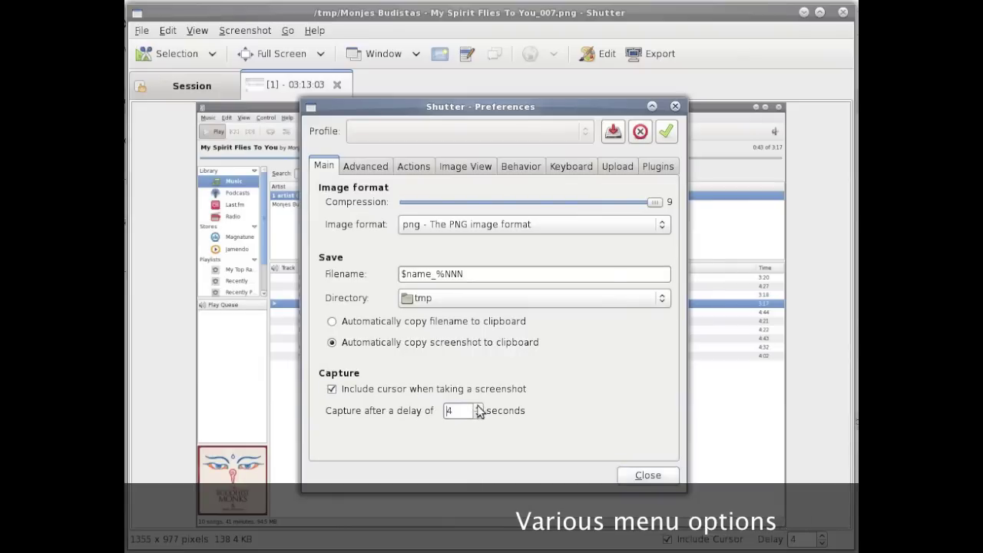
Step: Review the advanced capture settings, and enable opening screenshots with Shotwell Photo Viewer
{"action": "left_click", "coordinate": [368, 166]}
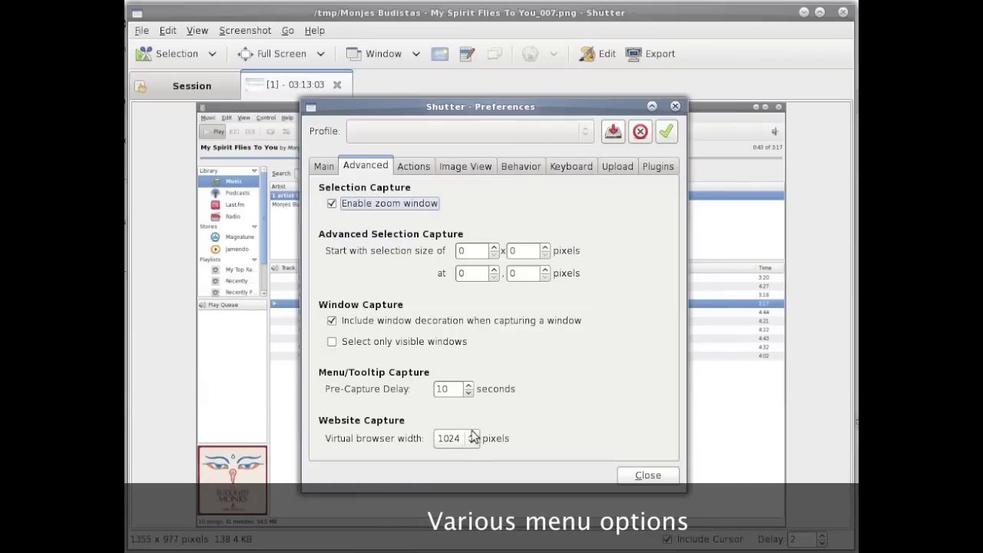
{"action": "left_click", "coordinate": [416, 166]}
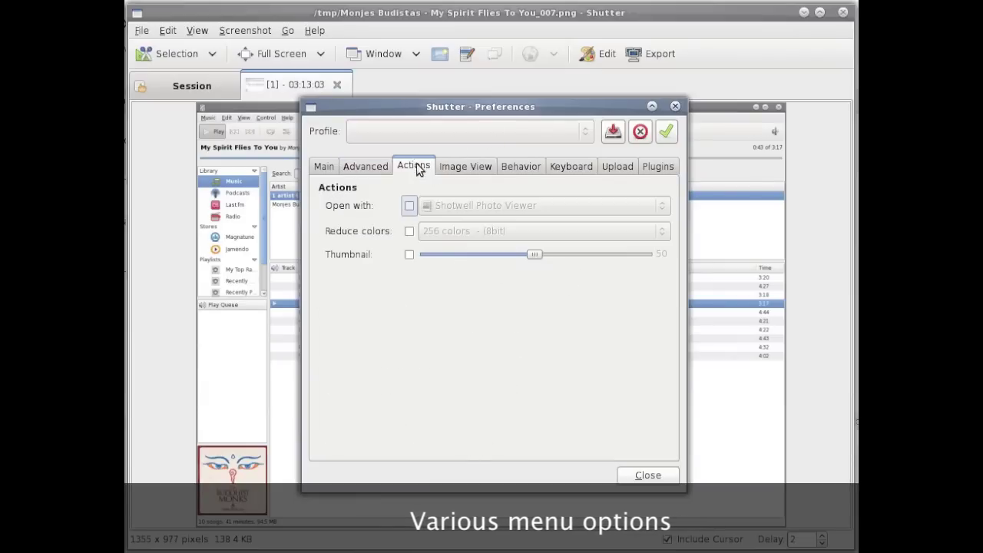
{"action": "left_click", "coordinate": [409, 205]}
{"action": "left_click", "coordinate": [459, 206]}
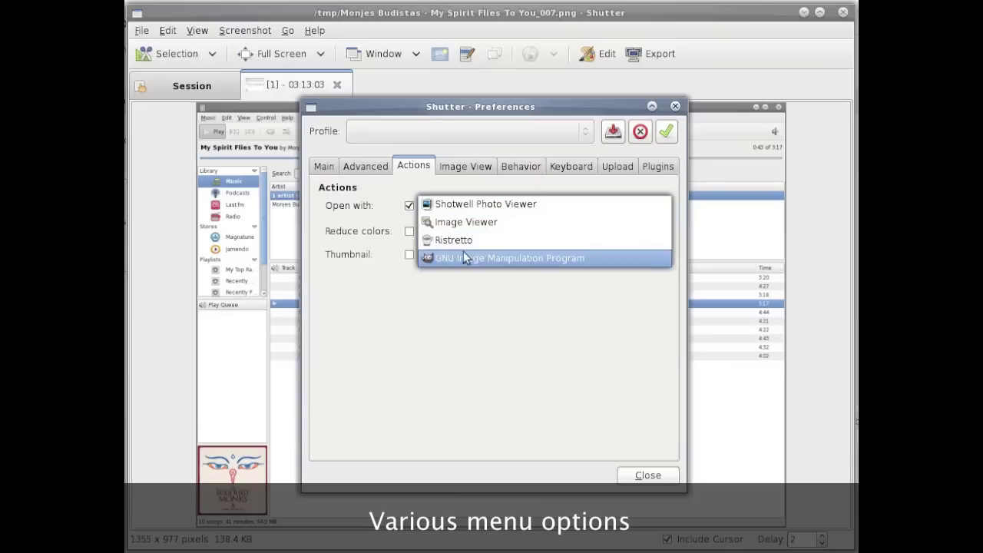
{"action": "left_click", "coordinate": [479, 204]}
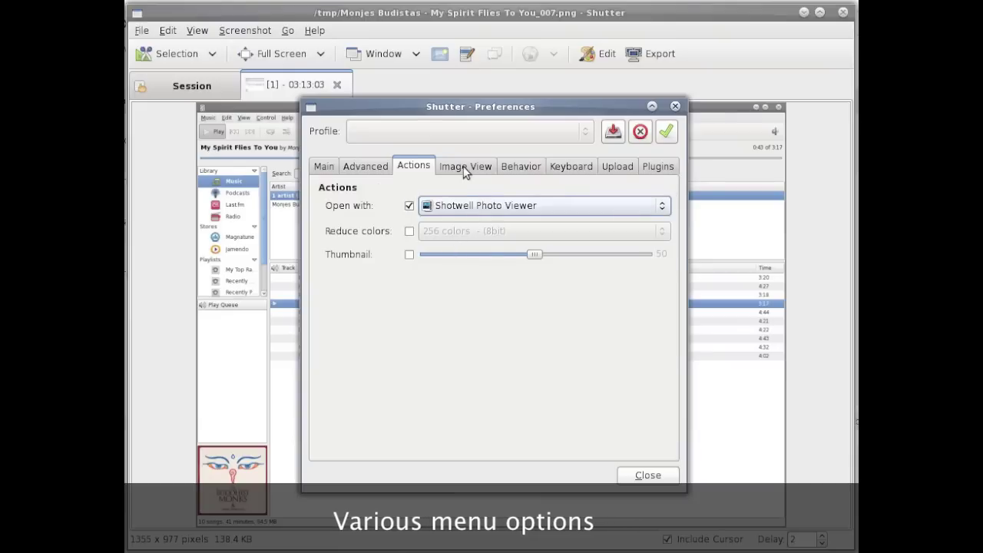
Step: Review the image view and behavior preferences, and enable the Gnome keybinding Print for Capture
{"action": "left_click", "coordinate": [465, 167]}
{"action": "left_click", "coordinate": [524, 168]}
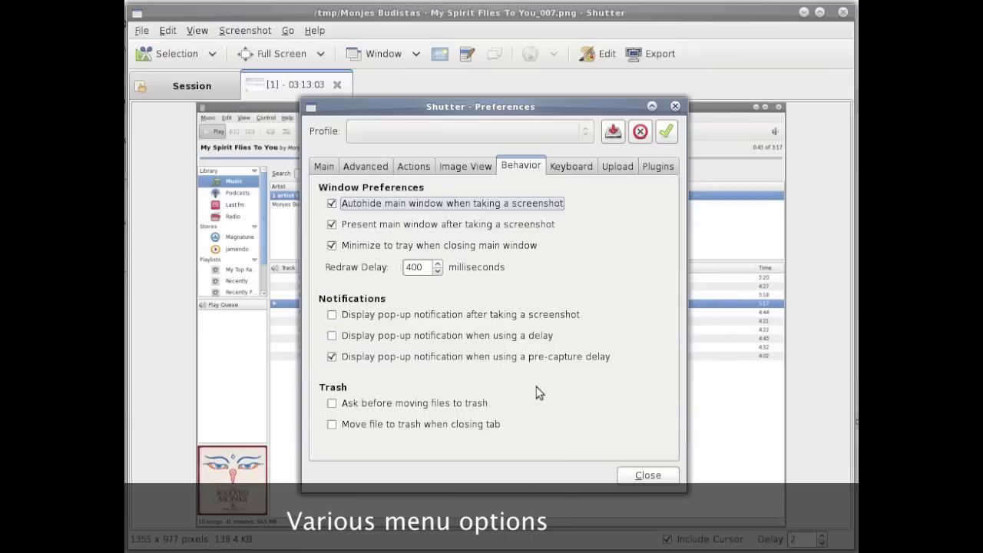
{"action": "left_click", "coordinate": [575, 167]}
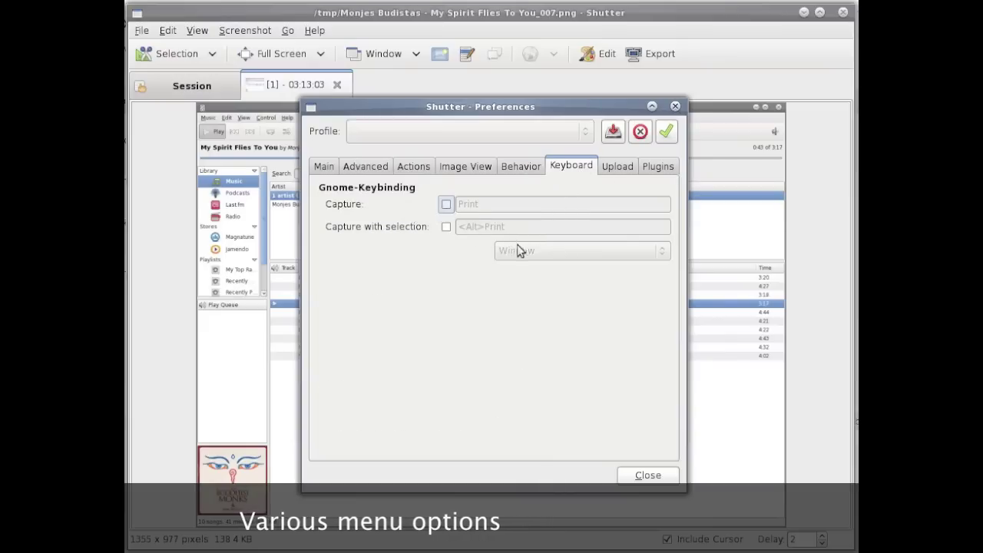
{"action": "left_click", "coordinate": [447, 204]}
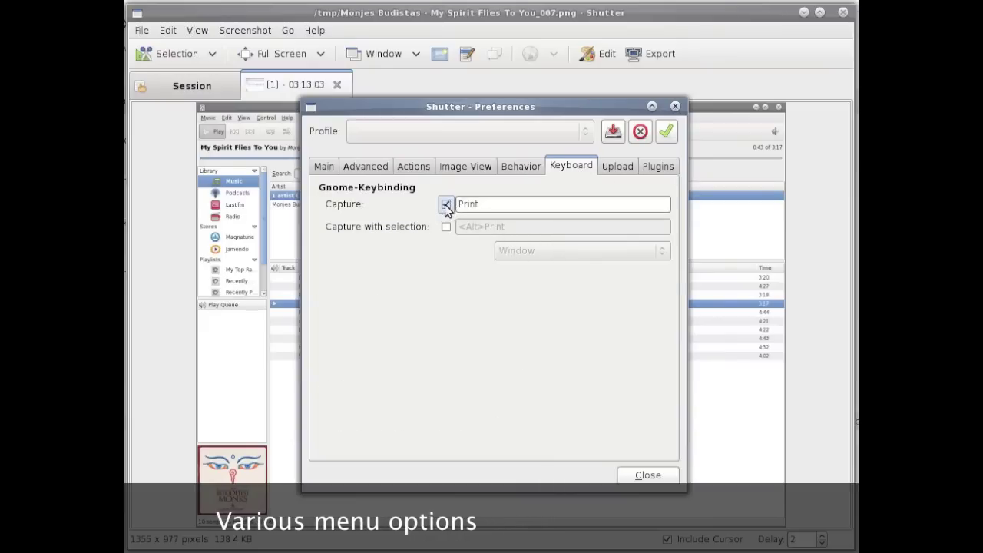
{"action": "left_click", "coordinate": [447, 204]}
{"action": "left_click", "coordinate": [447, 204]}
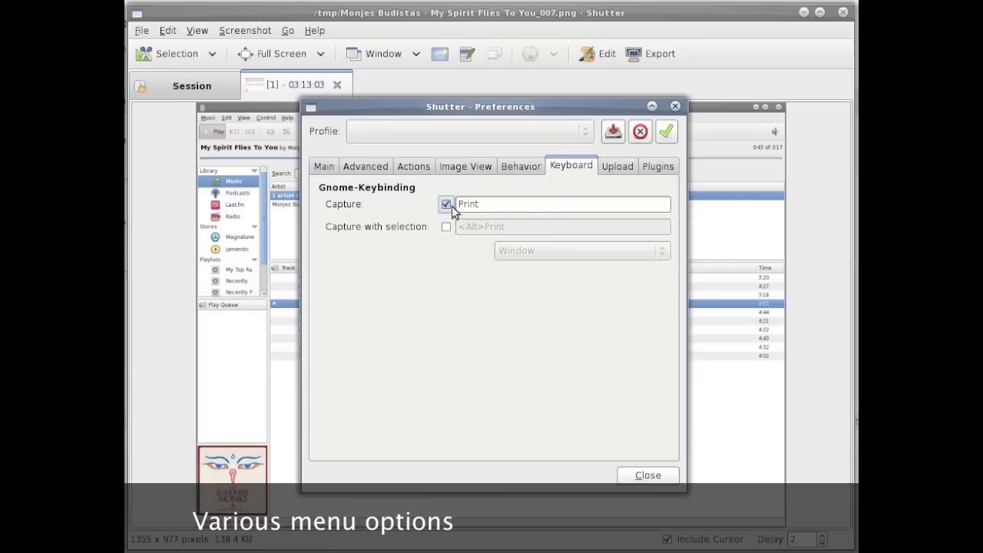
Step: Examine the upload accounts for ubuntu-pics.de, imagebanana.com and imageshack.us, and the FTP connection mode
{"action": "left_click", "coordinate": [614, 169]}
{"action": "left_click", "coordinate": [379, 220]}
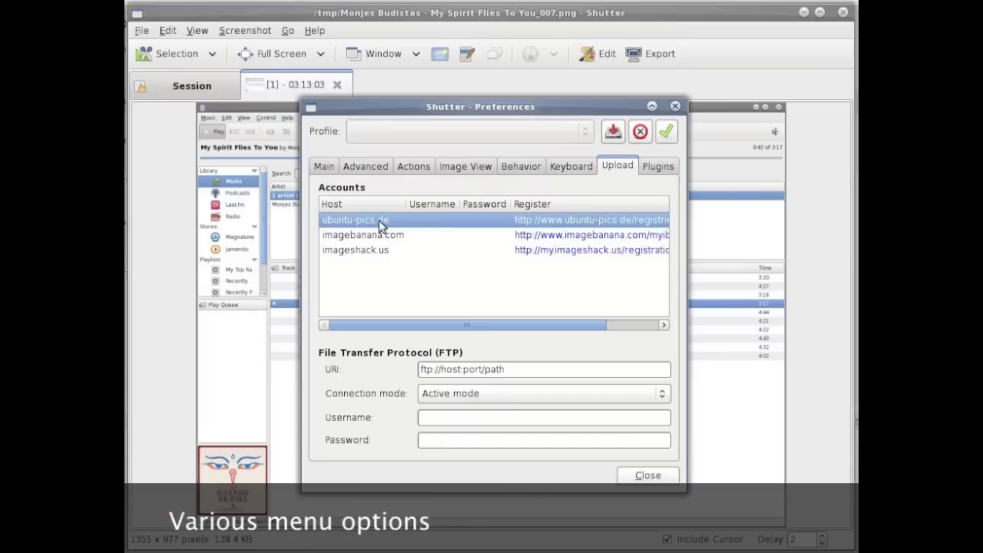
{"action": "left_click", "coordinate": [377, 234]}
{"action": "left_click", "coordinate": [368, 254]}
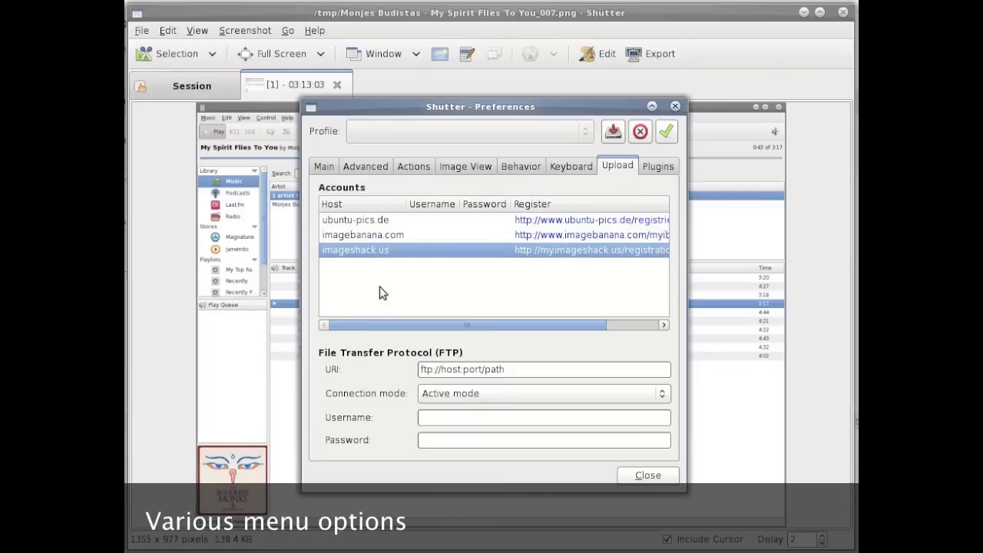
{"action": "left_click", "coordinate": [484, 395]}
{"action": "left_click", "coordinate": [487, 395]}
Step: Set the FTP upload URI to ftp://server1.cyberciti.biz:21/var/www/html/uploads
{"action": "left_click", "coordinate": [466, 370]}
{"action": "key", "text": "BackSpace"}
{"action": "key", "text": "BackSpace"}
{"action": "key", "text": "BackSpace"}
{"action": "key", "text": "BackSpace"}
{"action": "type", "text": "serve"}
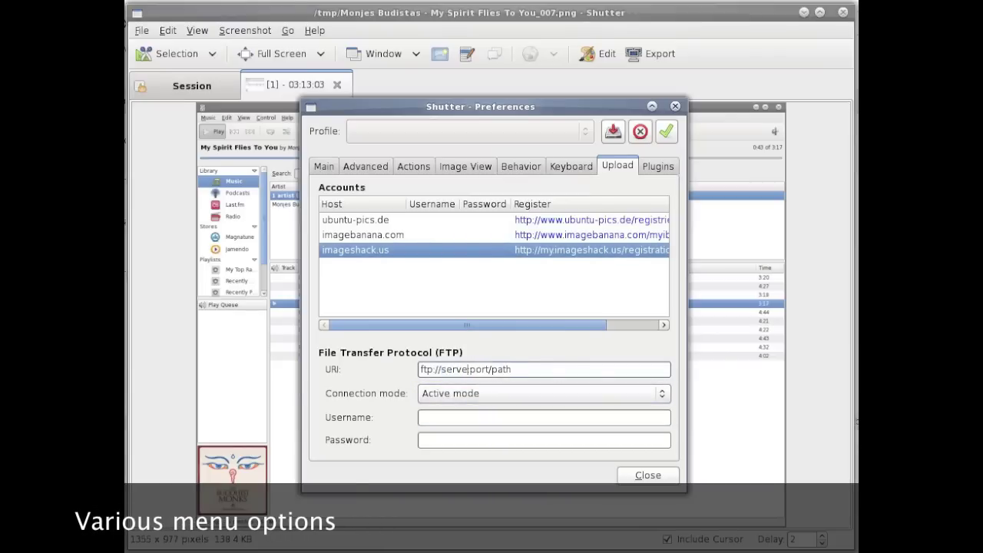
{"action": "type", "text": "r1"}
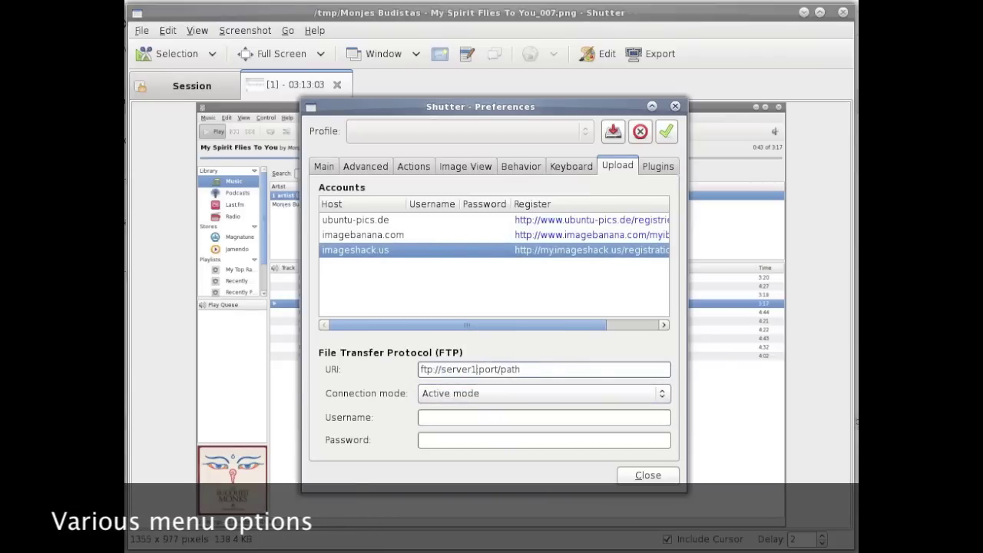
{"action": "type", "text": ".cyberciti.biz"}
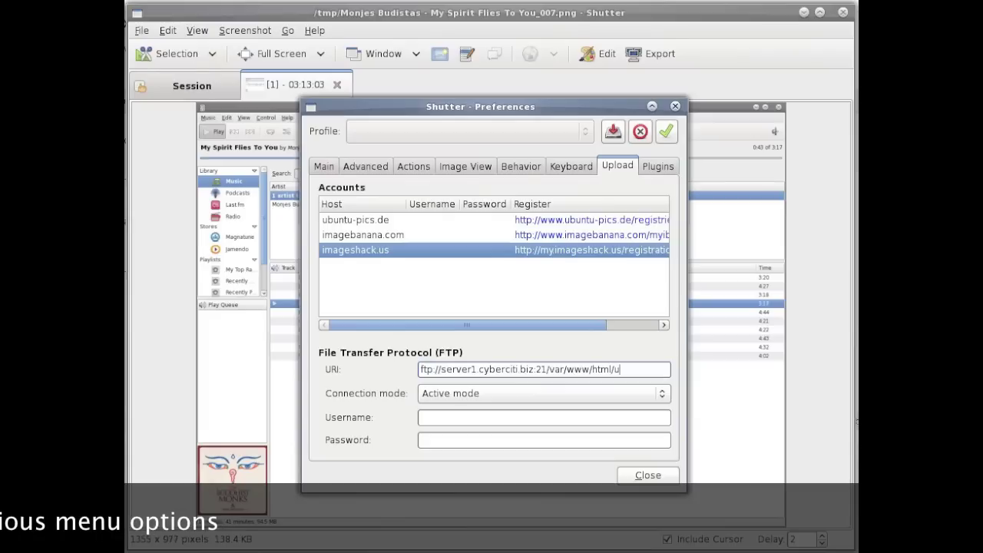
Step: Enter the FTP account's username and password
{"action": "left_click", "coordinate": [544, 417]}
{"action": "type", "text": "vivek"}
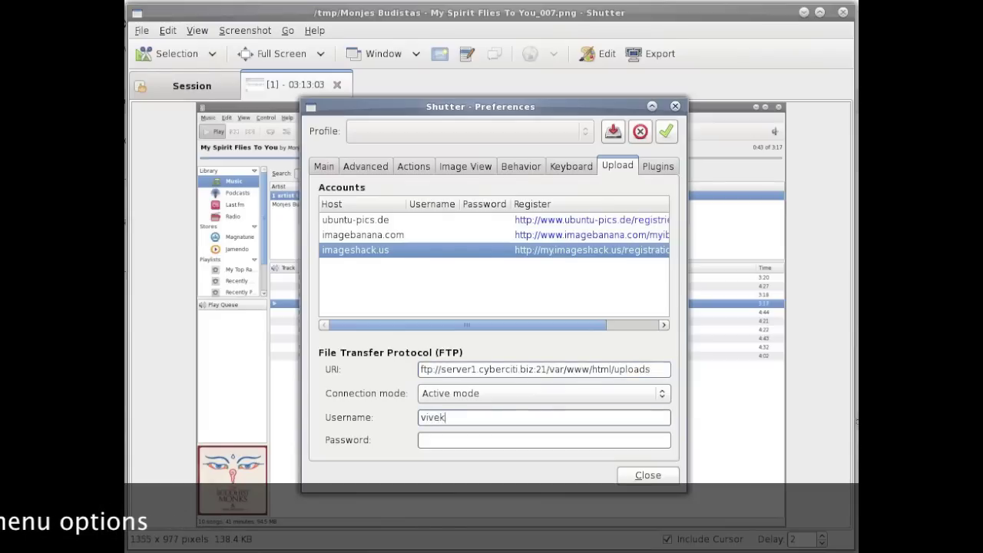
{"action": "left_click", "coordinate": [544, 440]}
{"action": "type", "text": "****"}
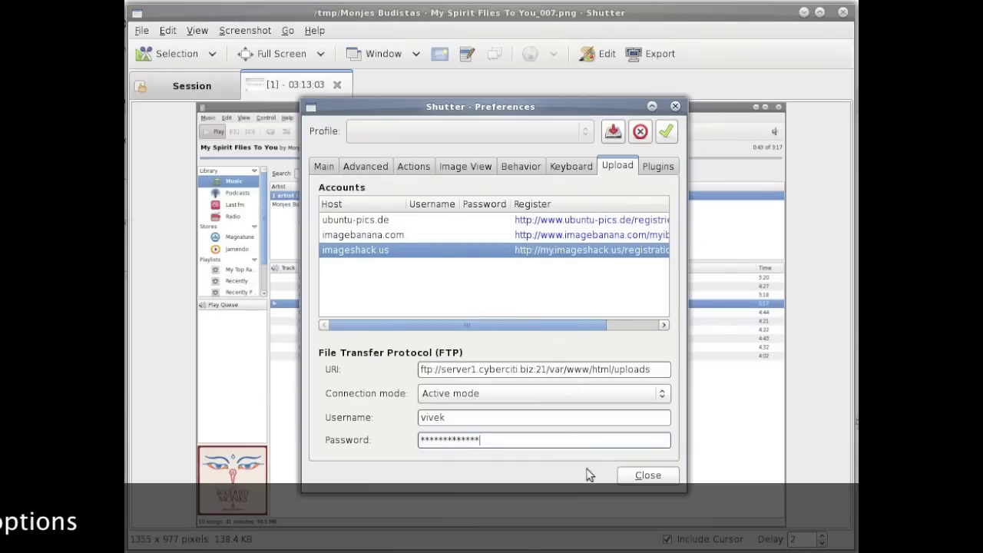
Step: Look through the list of installed plugins and close the preferences
{"action": "left_click", "coordinate": [667, 169]}
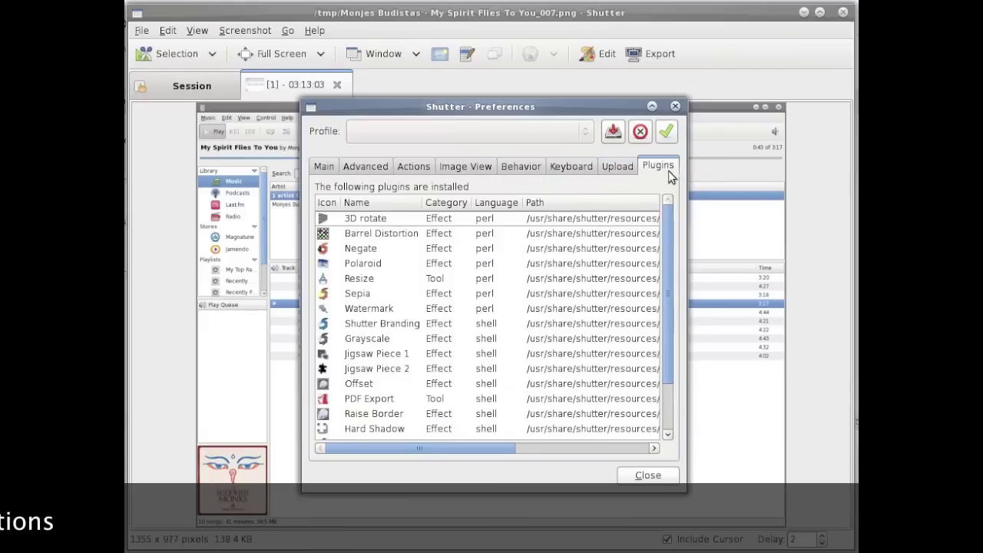
{"action": "scroll", "coordinate": [581, 285], "scroll_direction": "down", "scroll_amount": 2}
{"action": "scroll", "coordinate": [582, 285], "scroll_direction": "up", "scroll_amount": 2}
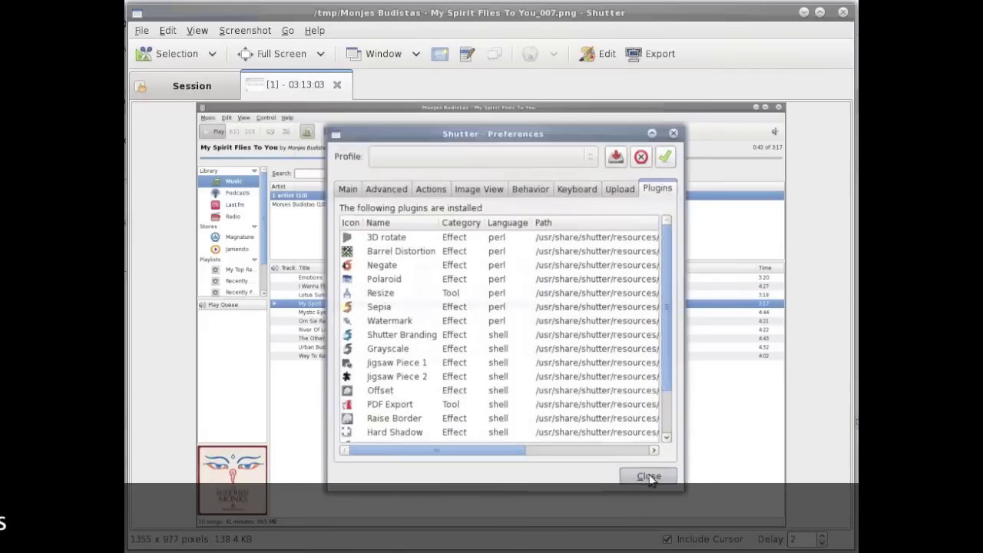
{"action": "left_click", "coordinate": [649, 477]}
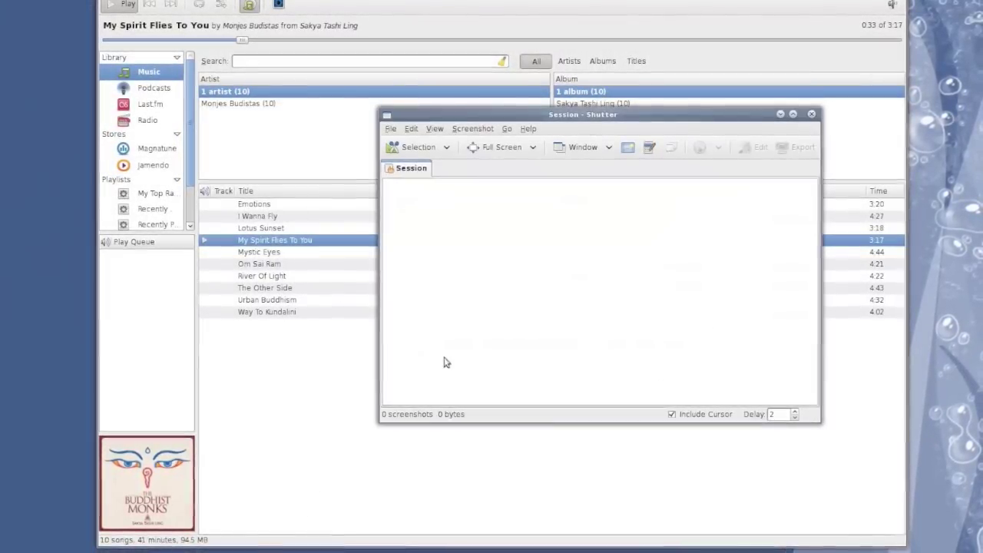
Step: Capture a screenshot of the music player window showing the Monjes Budistas tracks
{"action": "left_click", "coordinate": [561, 146]}
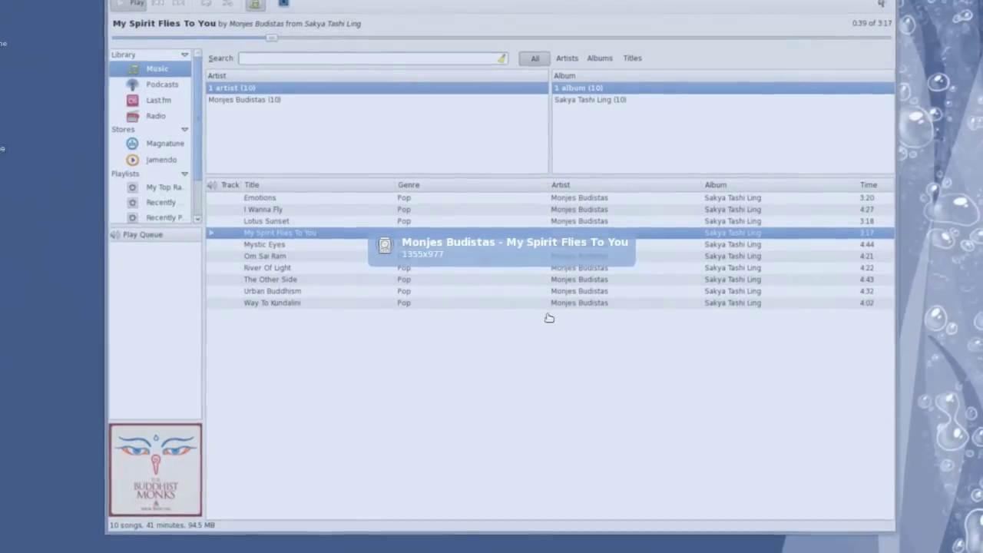
{"action": "left_click", "coordinate": [595, 379]}
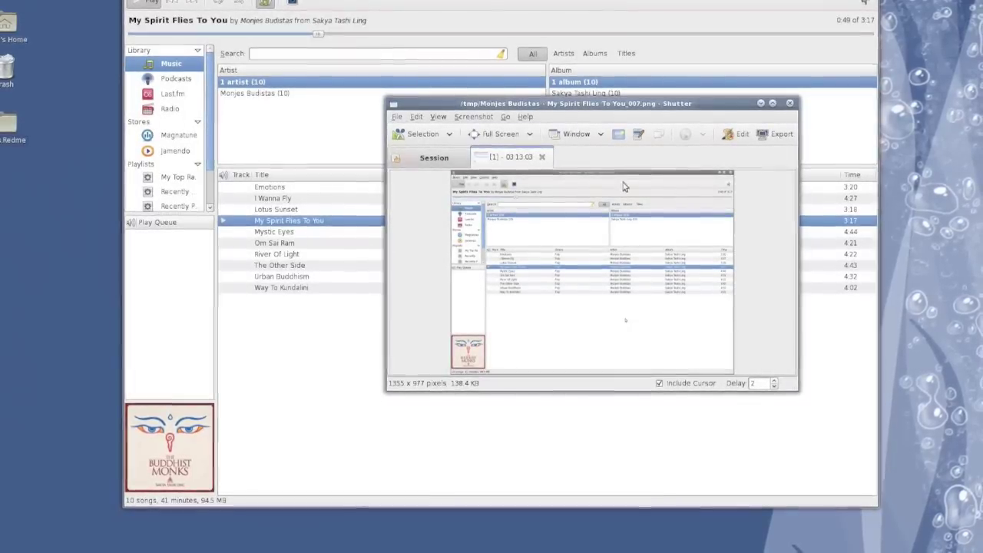
{"action": "left_click", "coordinate": [502, 135]}
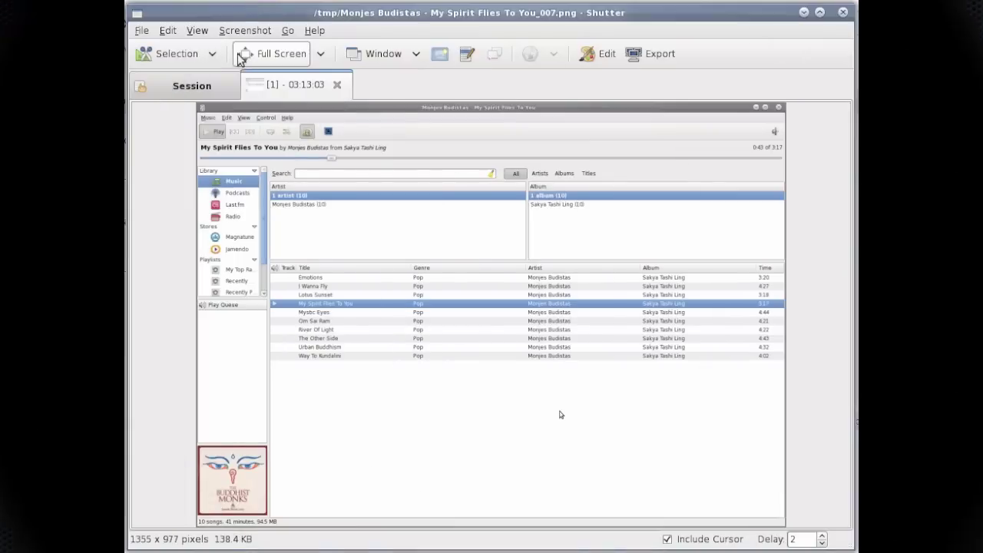
Step: Run the Resize plugin on the captured music player screenshot
{"action": "left_click", "coordinate": [245, 30]}
{"action": "left_click", "coordinate": [272, 130]}
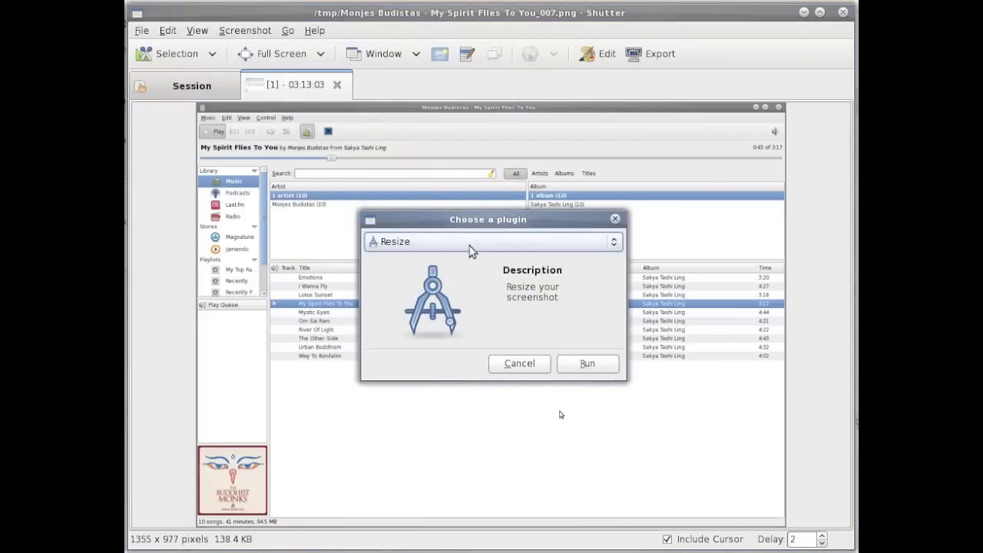
{"action": "left_click", "coordinate": [470, 246]}
{"action": "left_click", "coordinate": [457, 247]}
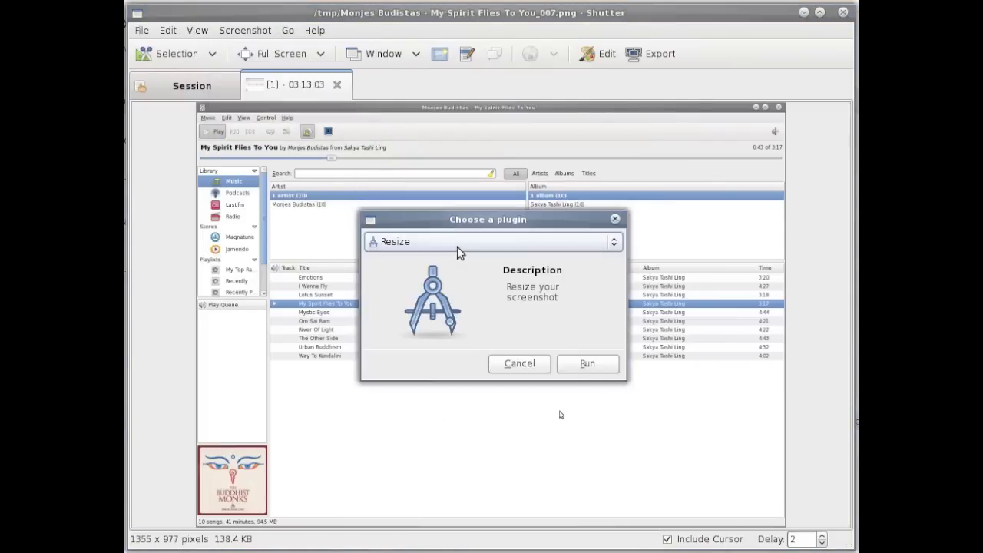
{"action": "left_click", "coordinate": [590, 372]}
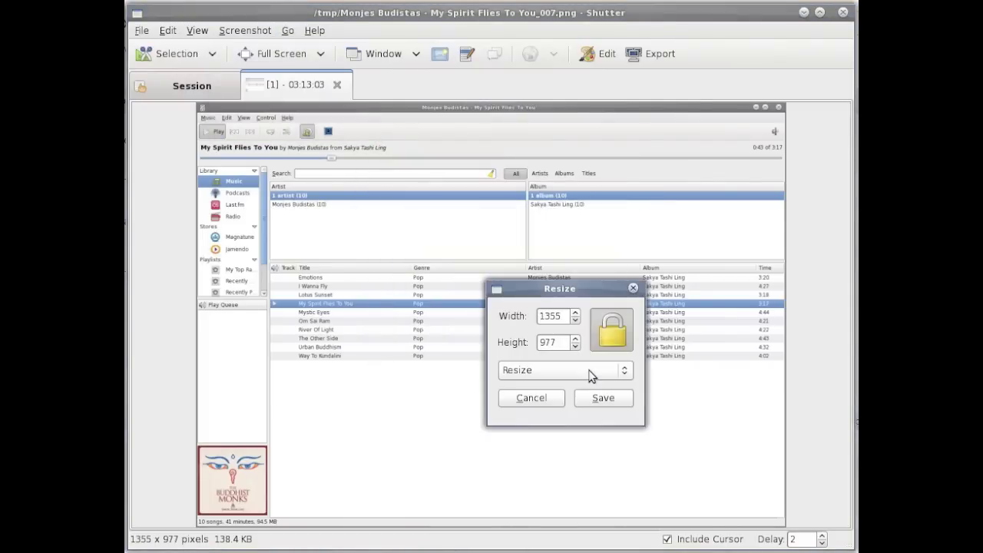
Step: Resize the screenshot to 593 by 428 pixels with the Resize method, save it and open it in the built-in editor
{"action": "left_click_drag", "start_coordinate": [570, 296], "coordinate": [523, 217]}
{"action": "double_click", "coordinate": [506, 237]}
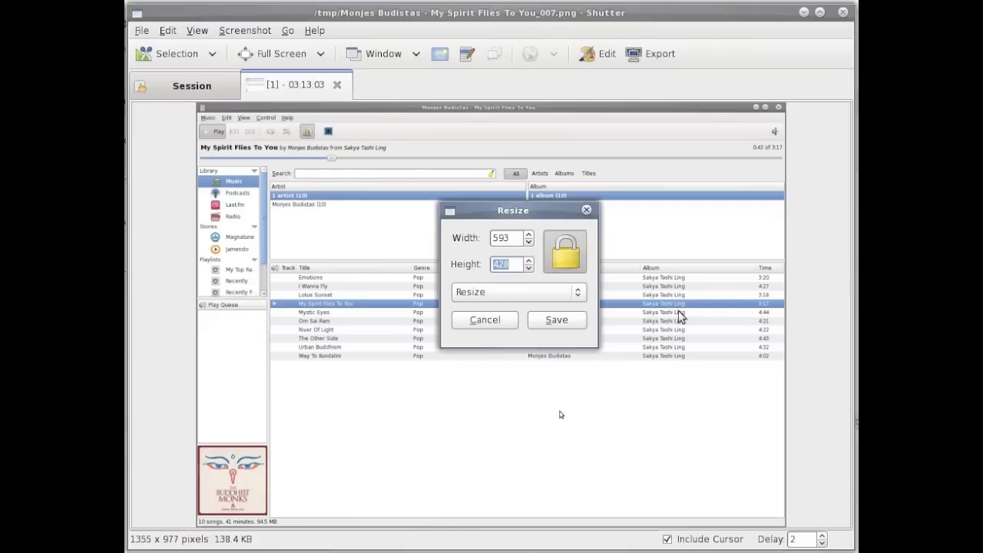
{"action": "left_click", "coordinate": [567, 293]}
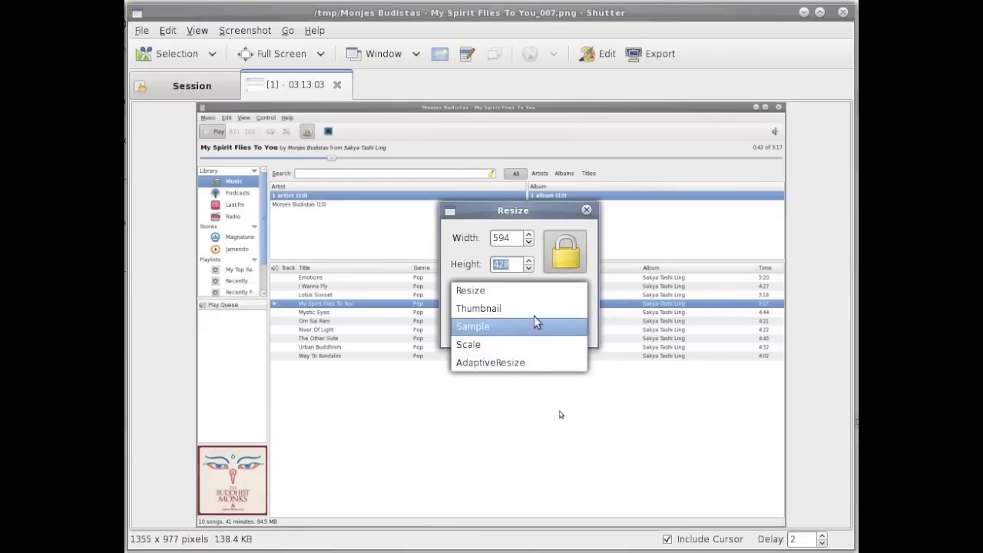
{"action": "left_click", "coordinate": [529, 290]}
{"action": "left_click", "coordinate": [550, 328]}
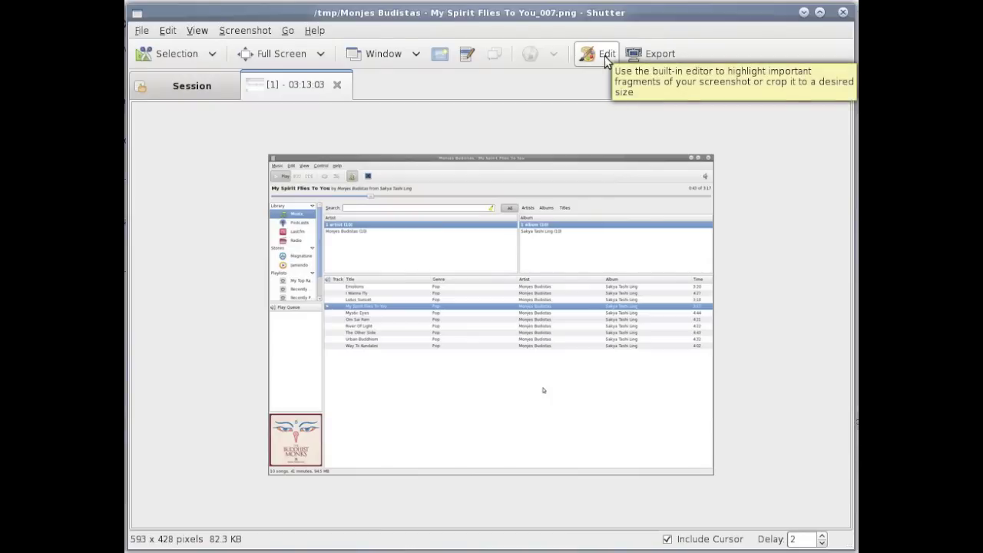
{"action": "left_click", "coordinate": [606, 57]}
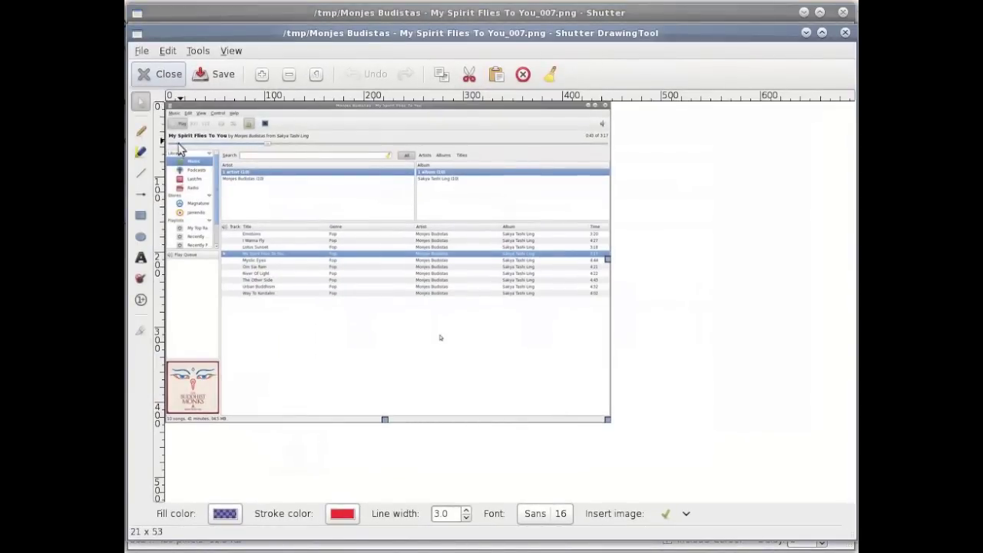
Step: Draw two crossing red freehand strokes just below the track list
{"action": "left_click", "coordinate": [140, 131]}
{"action": "left_click_drag", "start_coordinate": [297, 333], "coordinate": [398, 273]}
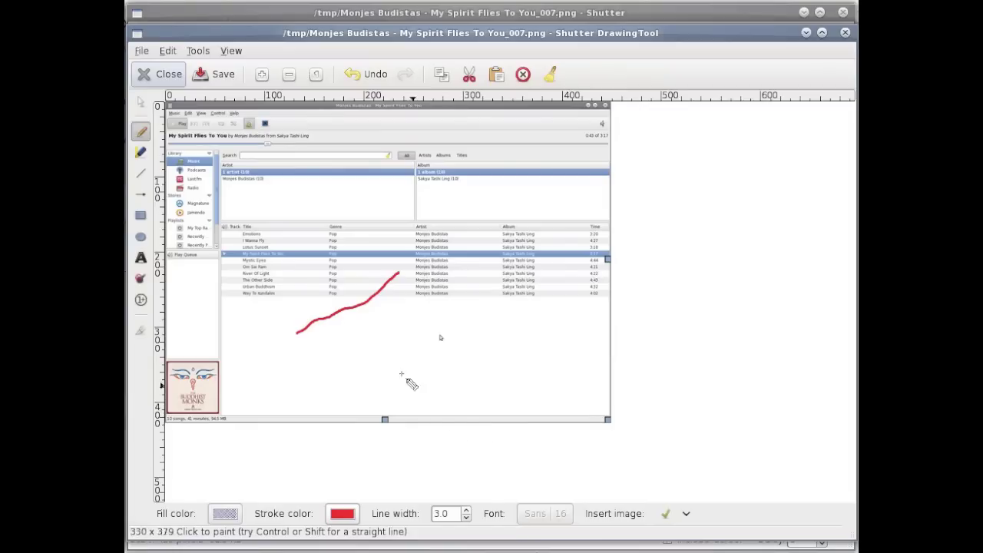
{"action": "left_click_drag", "start_coordinate": [324, 277], "coordinate": [407, 337]}
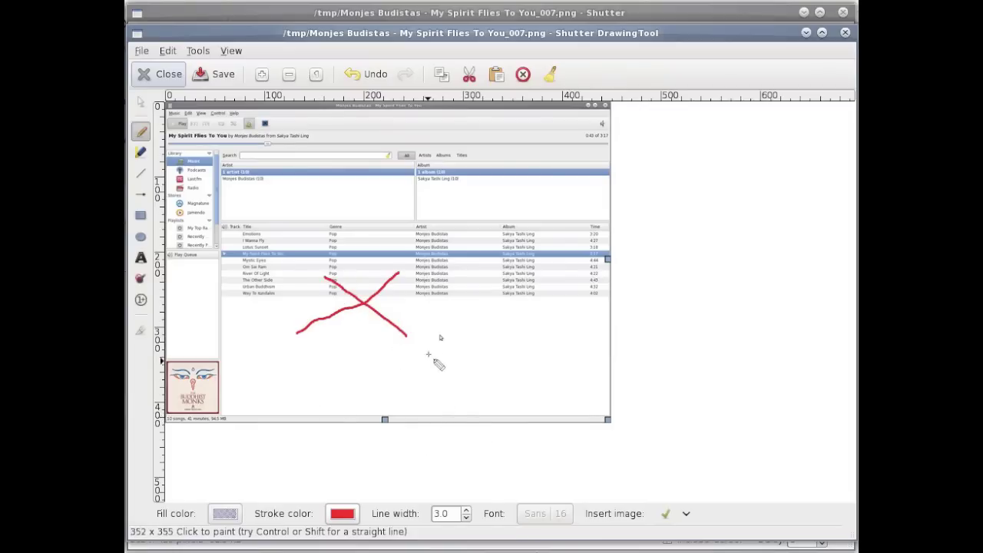
Step: Undo both freehand strokes
{"action": "left_click", "coordinate": [168, 50]}
{"action": "left_click", "coordinate": [172, 67]}
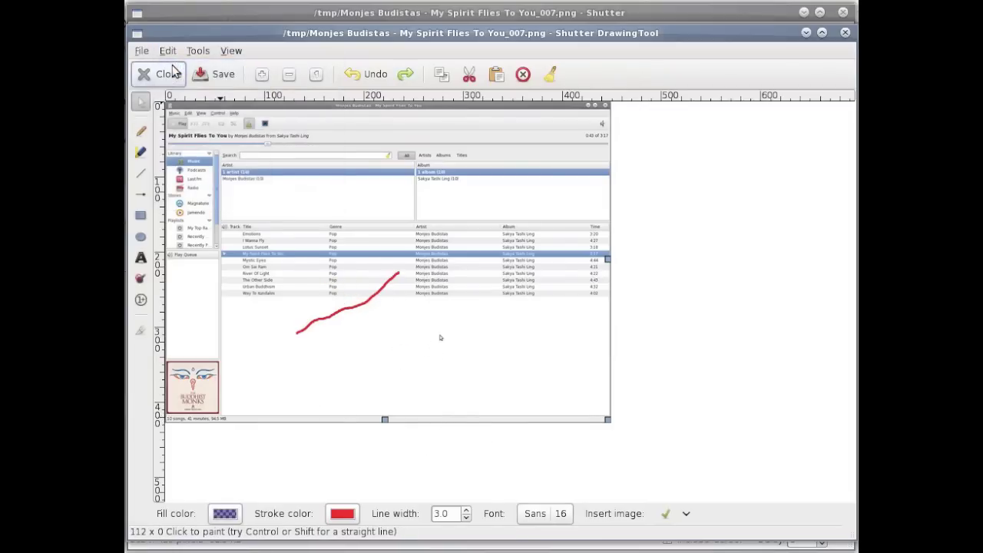
{"action": "left_click", "coordinate": [168, 50]}
{"action": "left_click", "coordinate": [175, 67]}
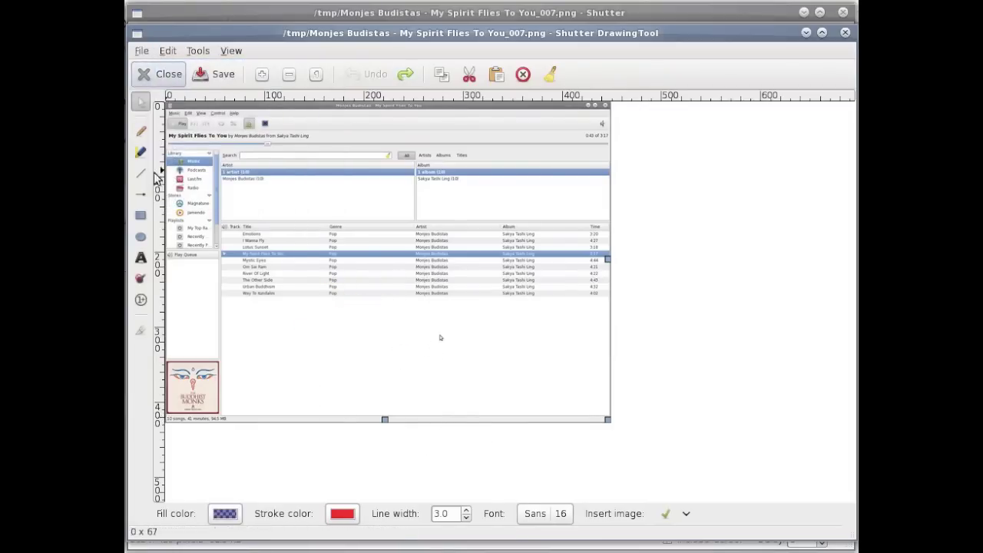
Step: Draw a red arrow pointing up to the end of the track list and add a text label reading "This is a test"
{"action": "left_click", "coordinate": [141, 195]}
{"action": "left_click_drag", "start_coordinate": [259, 354], "coordinate": [366, 286]}
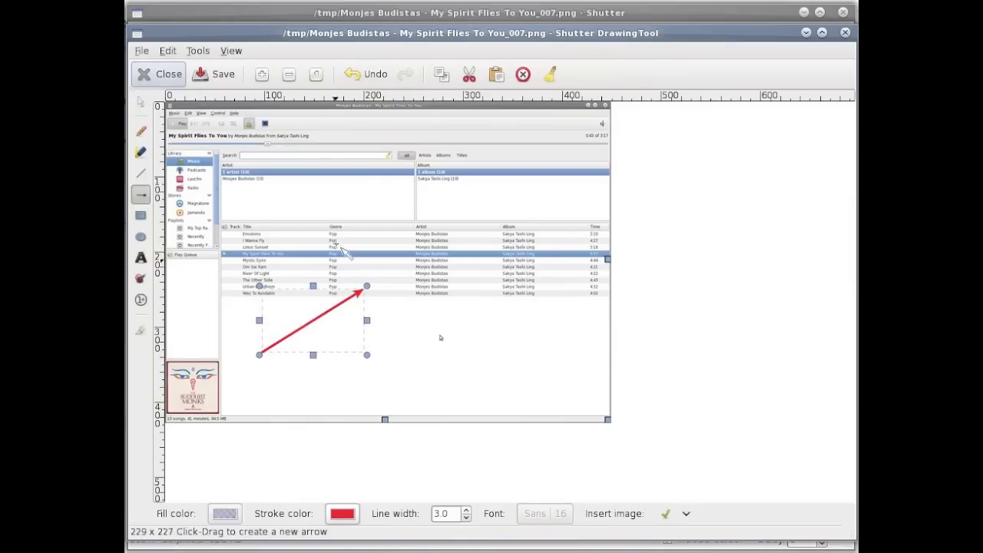
{"action": "left_click", "coordinate": [143, 260]}
{"action": "left_click", "coordinate": [461, 370]}
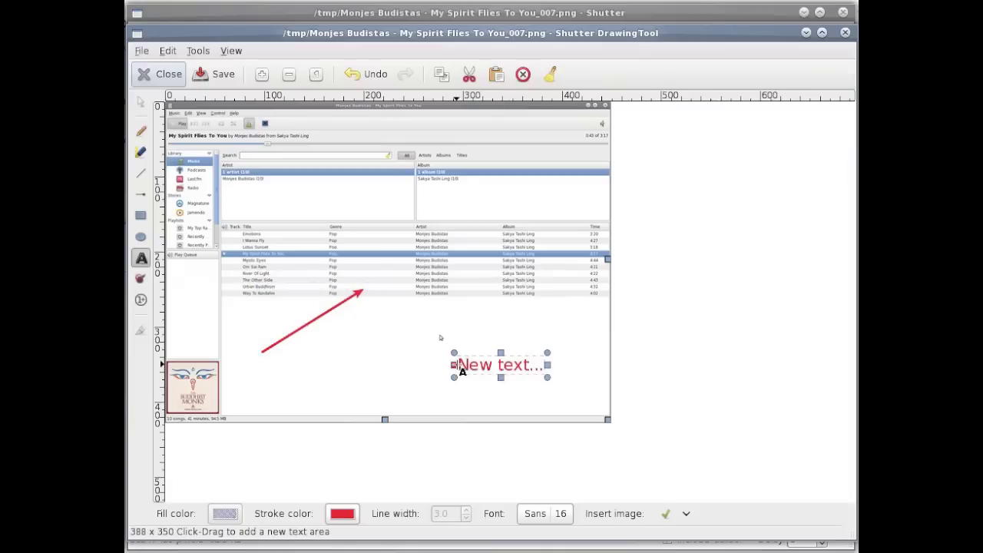
{"action": "double_click", "coordinate": [527, 367]}
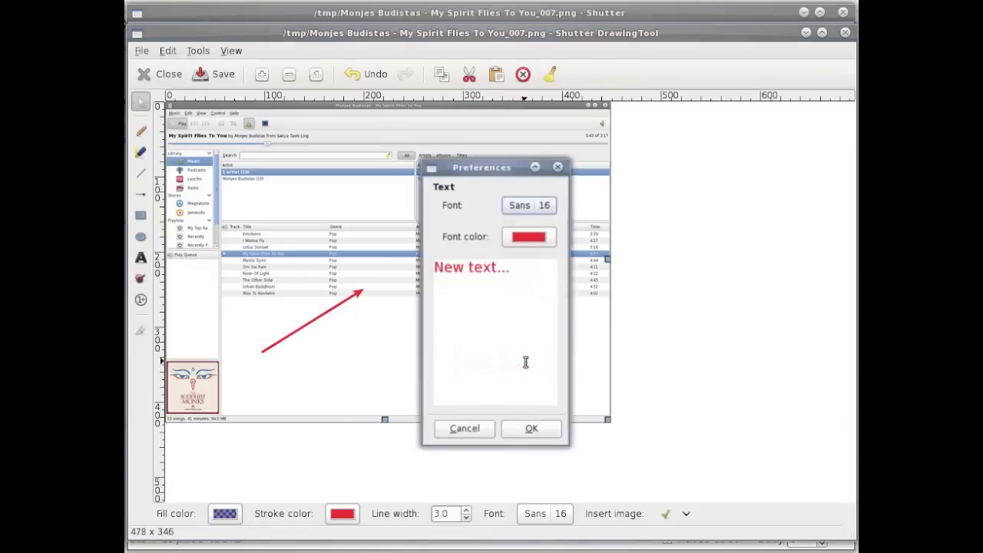
{"action": "triple_click", "coordinate": [512, 268]}
{"action": "type", "text": "This is a test"}
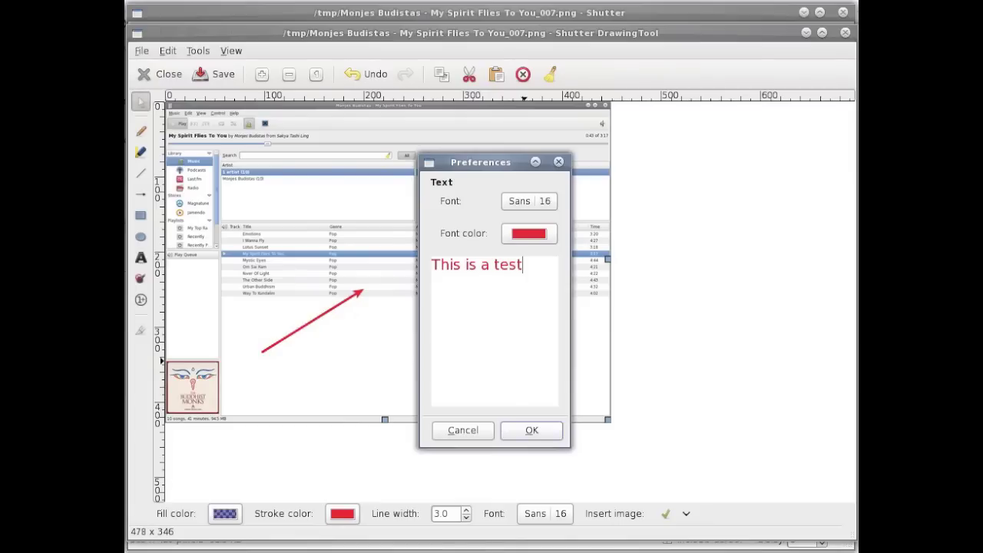
Step: Set the label's font to Kedage Normal at size 17 and move the label below the arrow's tail
{"action": "left_click", "coordinate": [547, 203]}
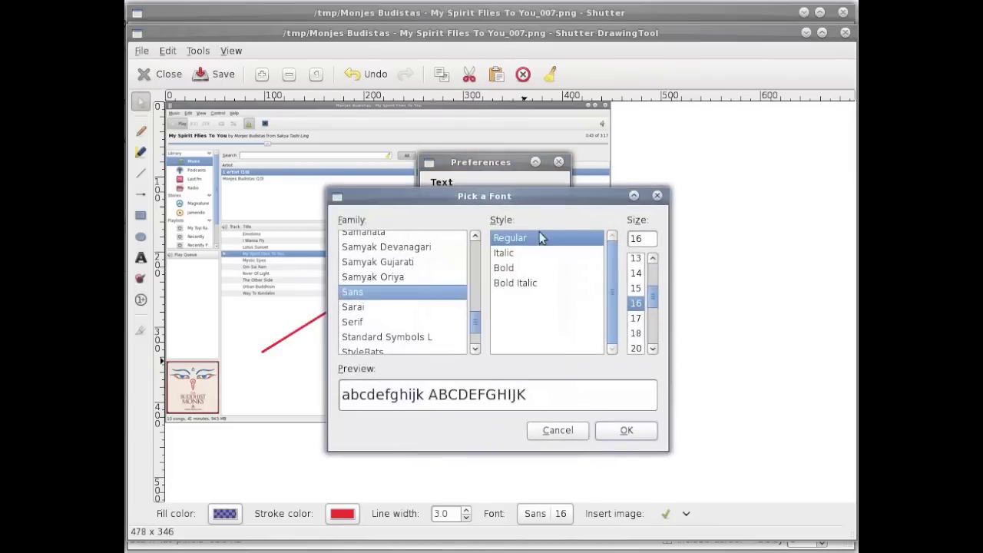
{"action": "left_click", "coordinate": [406, 277]}
{"action": "left_click", "coordinate": [412, 262]}
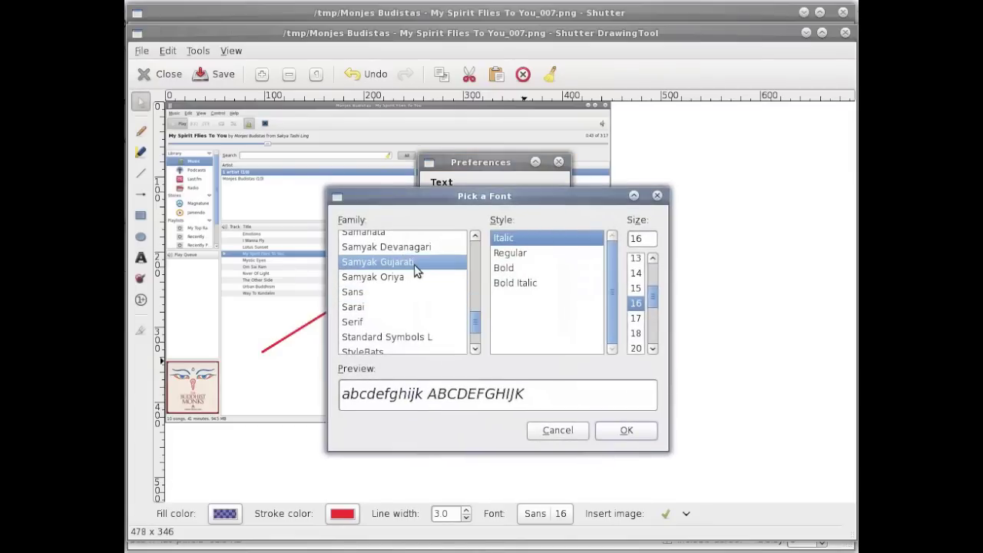
{"action": "scroll", "coordinate": [433, 298], "scroll_direction": "up", "scroll_amount": 5}
{"action": "left_click", "coordinate": [421, 255]}
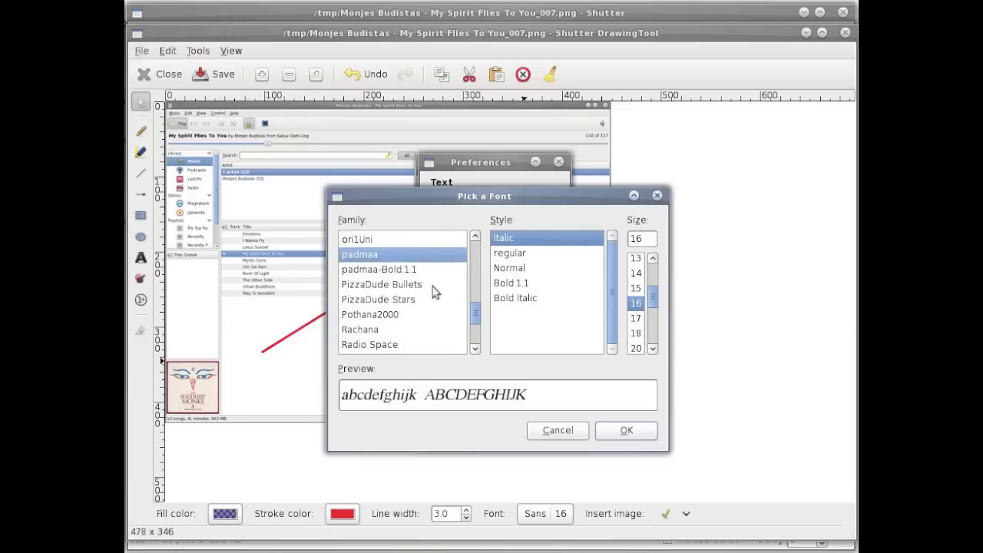
{"action": "scroll", "coordinate": [434, 291], "scroll_direction": "up", "scroll_amount": 6}
{"action": "scroll", "coordinate": [432, 292], "scroll_direction": "up", "scroll_amount": 7}
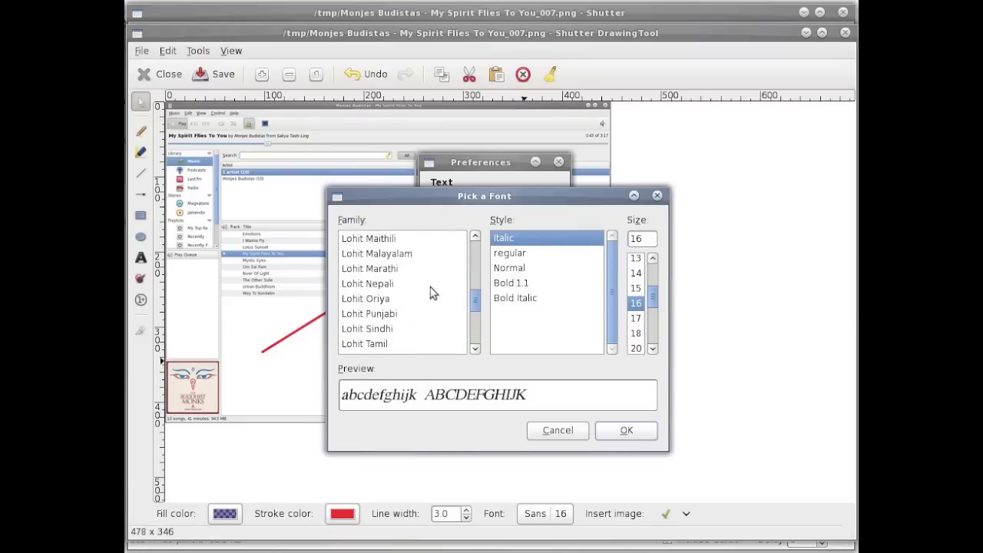
{"action": "scroll", "coordinate": [432, 292], "scroll_direction": "up", "scroll_amount": 8}
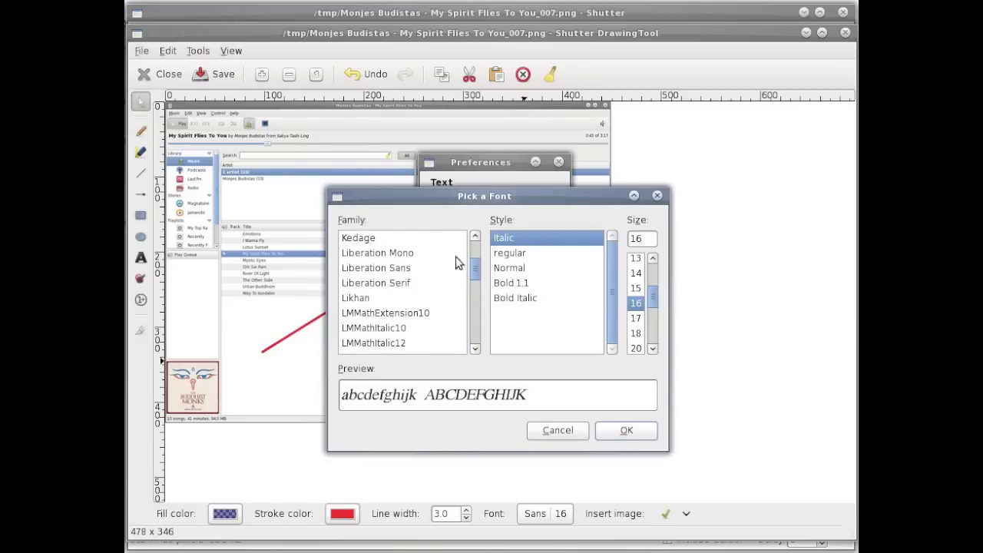
{"action": "left_click", "coordinate": [451, 243]}
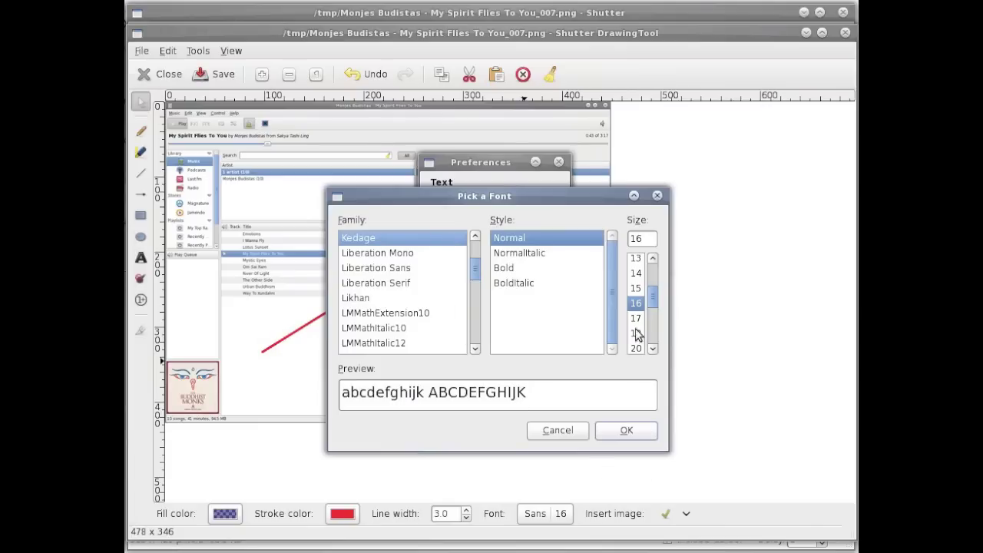
{"action": "left_click", "coordinate": [635, 318]}
{"action": "left_click", "coordinate": [636, 431]}
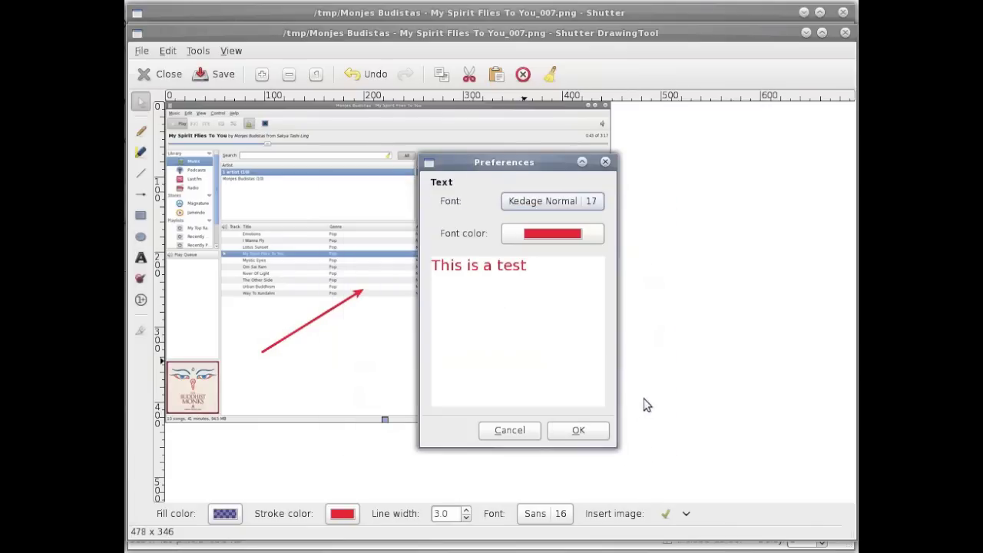
{"action": "left_click", "coordinate": [591, 434]}
{"action": "left_click_drag", "start_coordinate": [515, 371], "coordinate": [292, 374]}
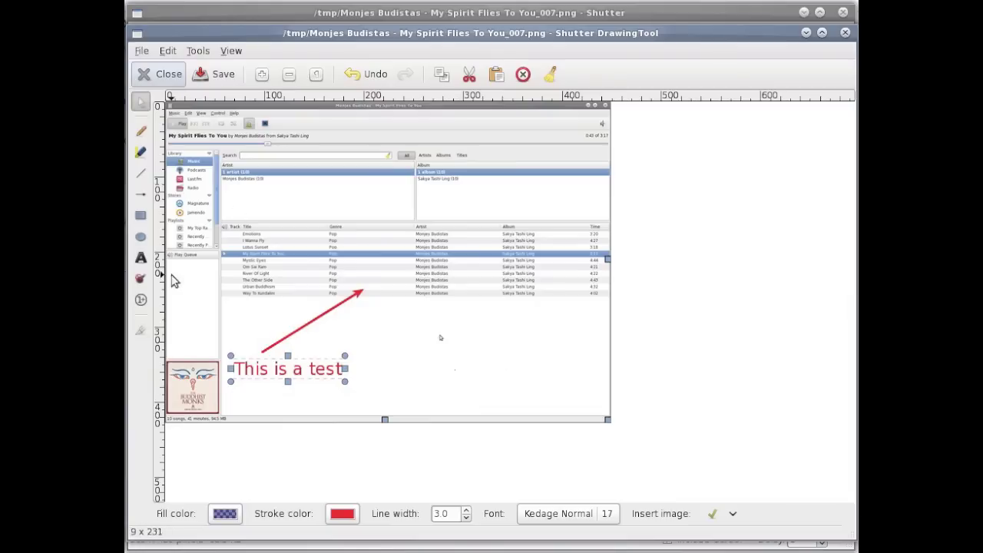
Step: Add number markers 1 and 2, placing marker 1 at the arrow's tail and marker 2 near the screenshot's upper-right corner
{"action": "left_click", "coordinate": [141, 300]}
{"action": "left_click", "coordinate": [510, 320]}
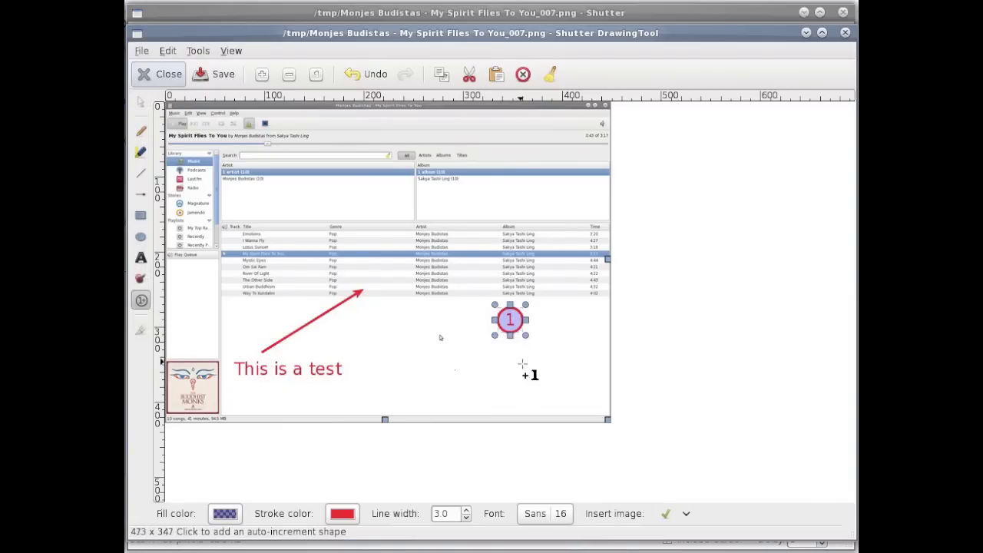
{"action": "left_click", "coordinate": [526, 371]}
{"action": "key", "text": "s"}
{"action": "left_click_drag", "start_coordinate": [510, 320], "coordinate": [250, 354]}
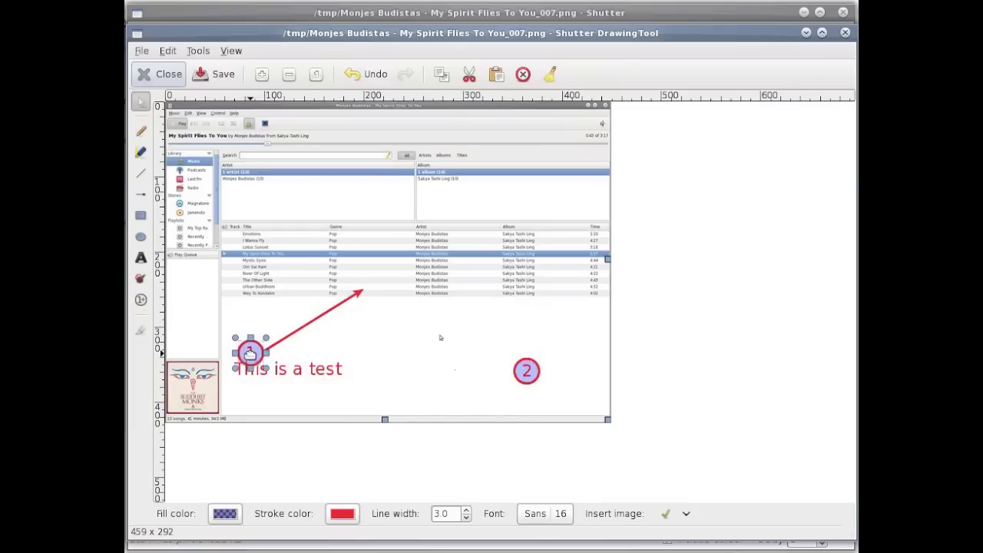
{"action": "left_click_drag", "start_coordinate": [526, 371], "coordinate": [584, 151]}
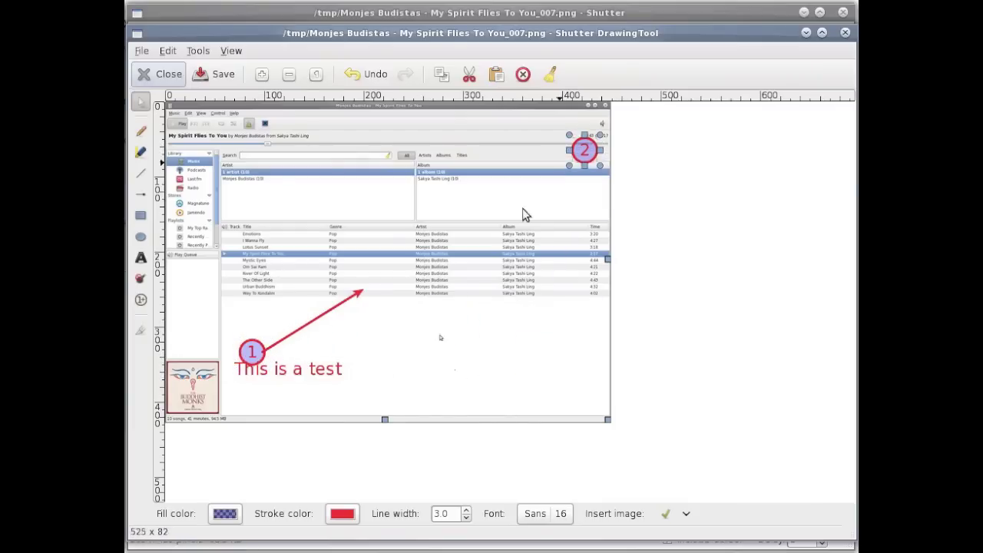
Step: Draw a rectangle over the beginning of the player's search box and artist list
{"action": "left_click", "coordinate": [200, 51]}
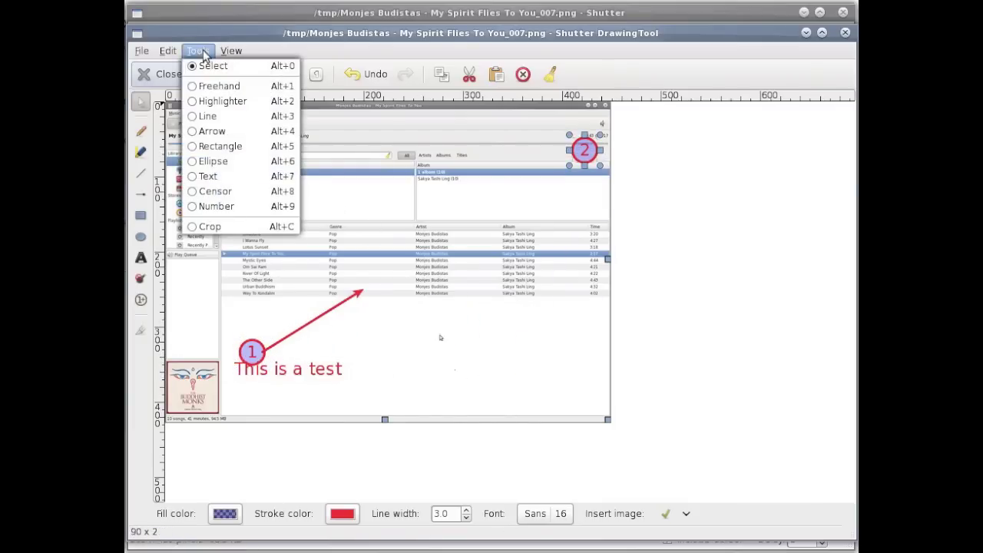
{"action": "left_click", "coordinate": [286, 151]}
{"action": "left_click_drag", "start_coordinate": [213, 145], "coordinate": [284, 196]}
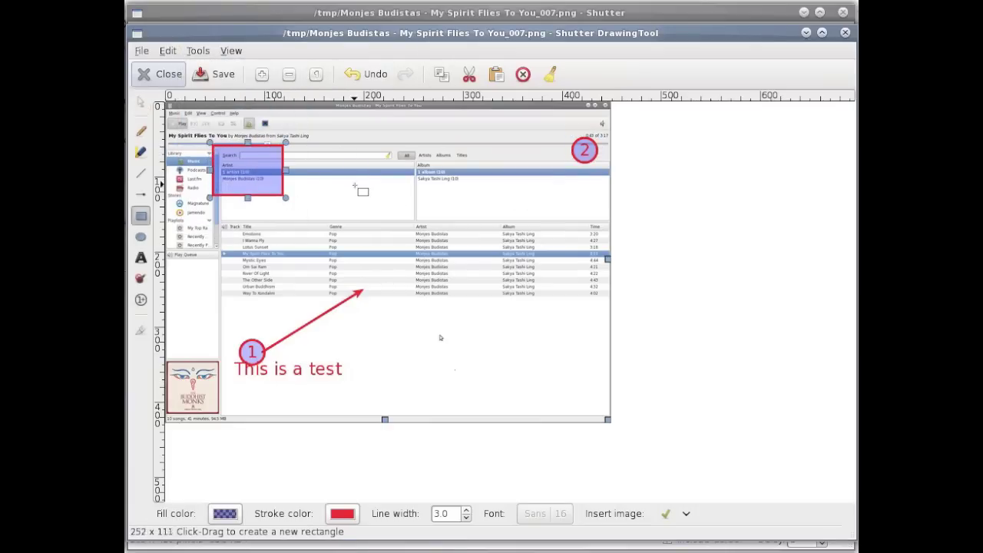
Step: Draw an ellipse in the empty area below the album column of the track list
{"action": "left_click", "coordinate": [198, 51]}
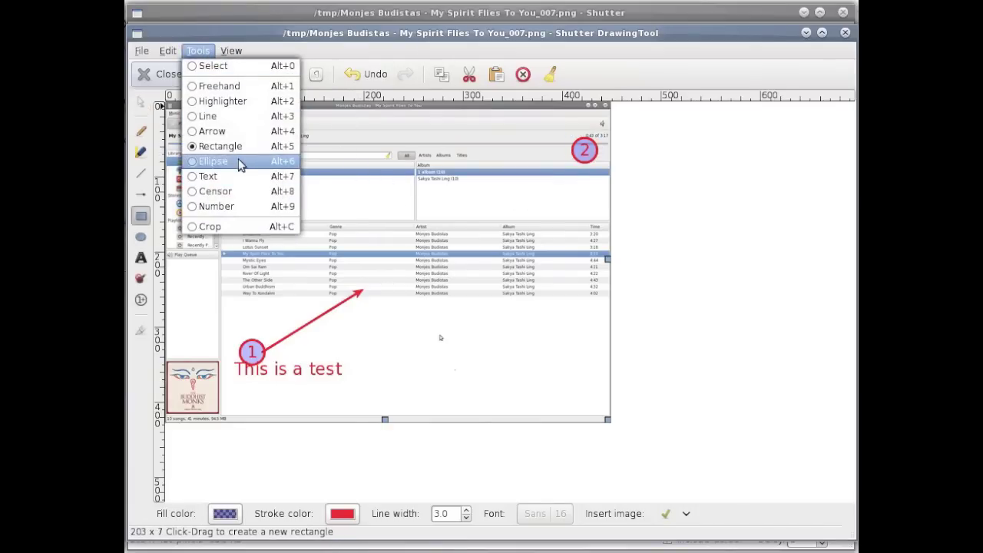
{"action": "left_click", "coordinate": [222, 160]}
{"action": "left_click_drag", "start_coordinate": [486, 315], "coordinate": [560, 363]}
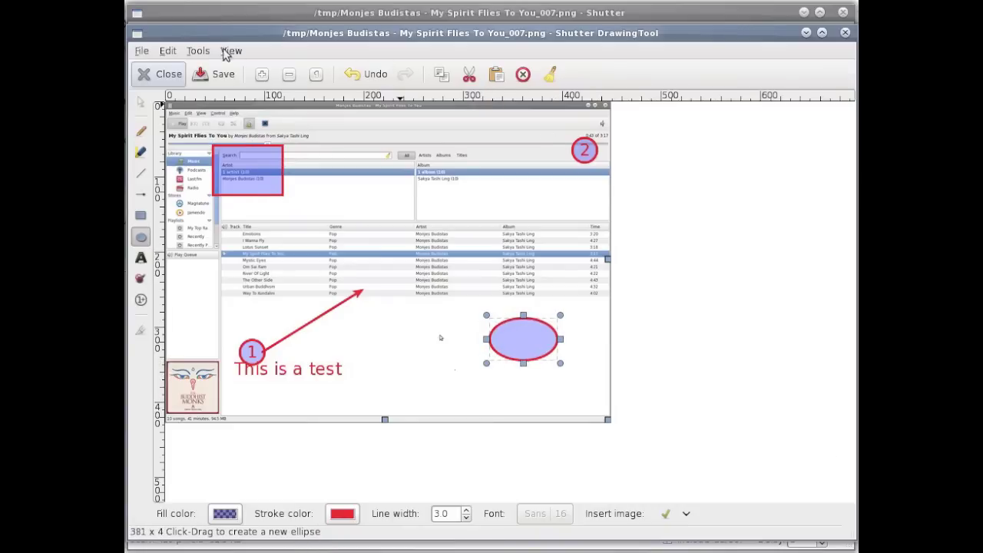
Step: Save the annotated screenshot and close the drawing editor
{"action": "left_click", "coordinate": [197, 51]}
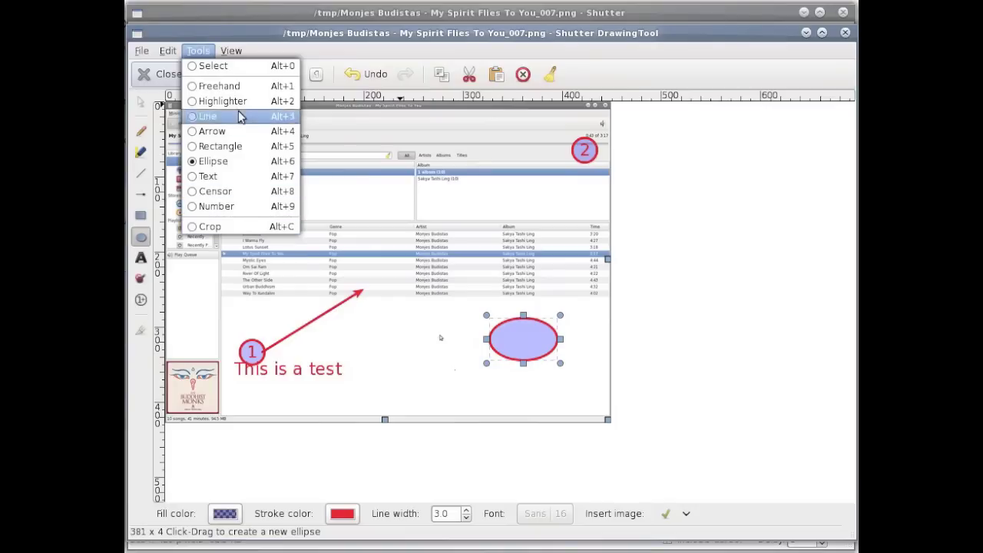
{"action": "mouse_move", "coordinate": [166, 51]}
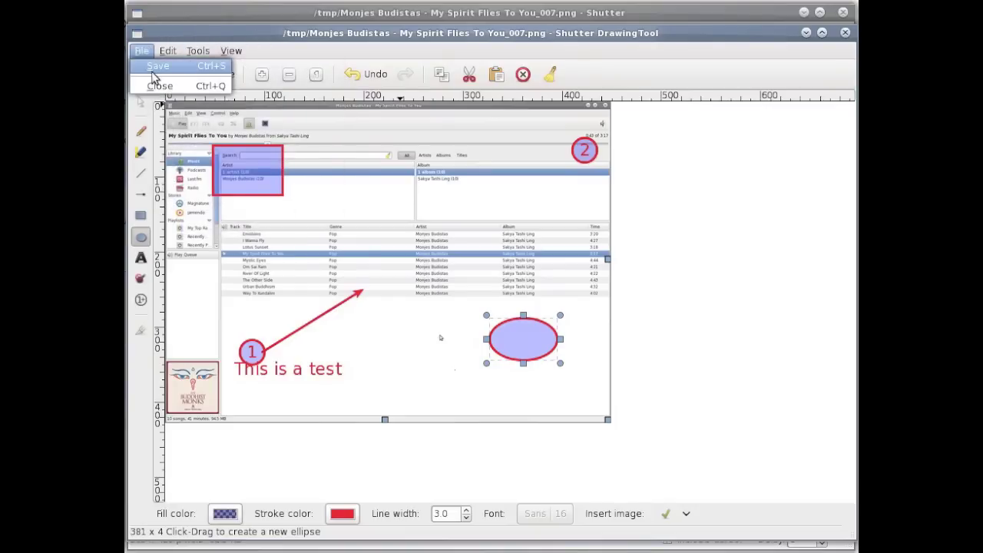
{"action": "left_click", "coordinate": [143, 84]}
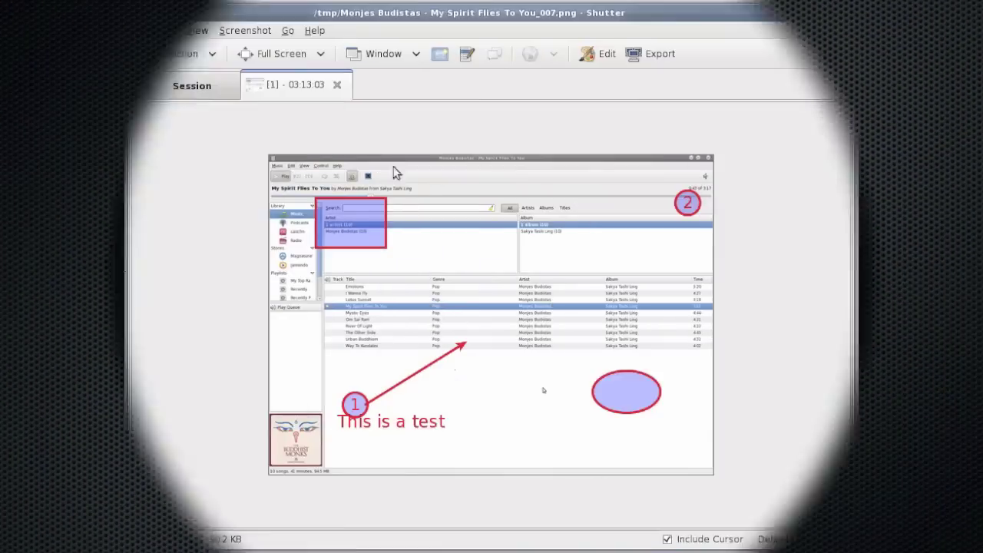
Step: Run the 3D rotate plugin on the annotated screenshot and save the result with the preset values
{"action": "right_click", "coordinate": [410, 173]}
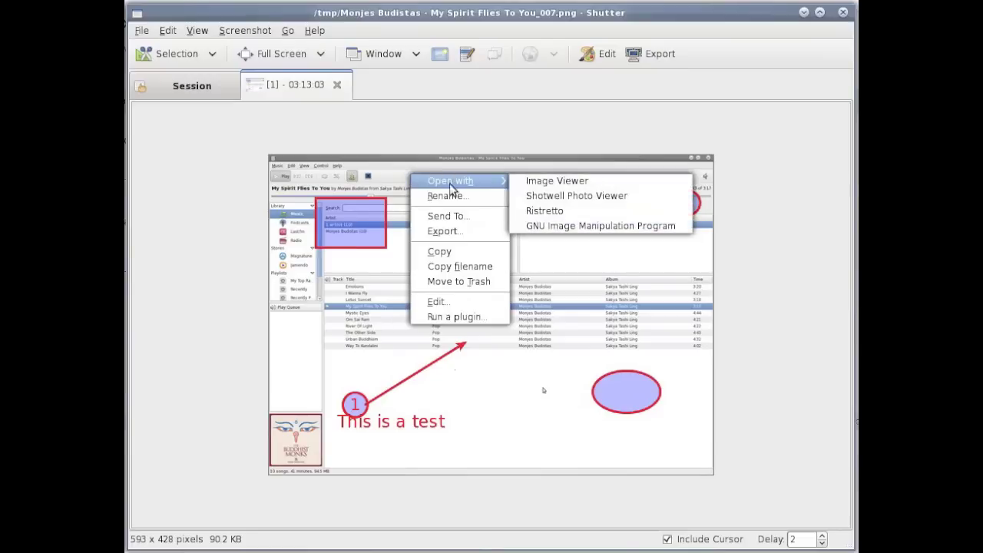
{"action": "left_click", "coordinate": [484, 318]}
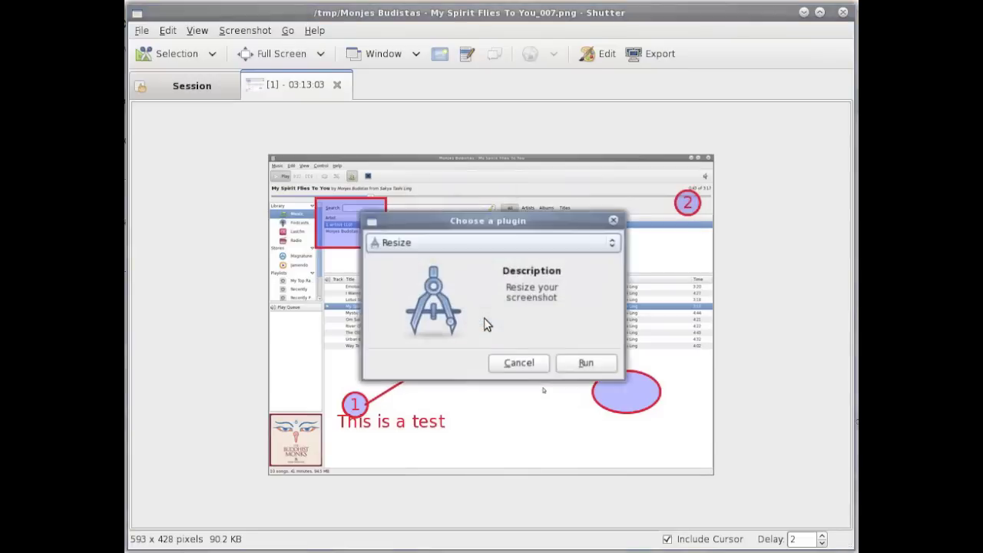
{"action": "left_click", "coordinate": [504, 247]}
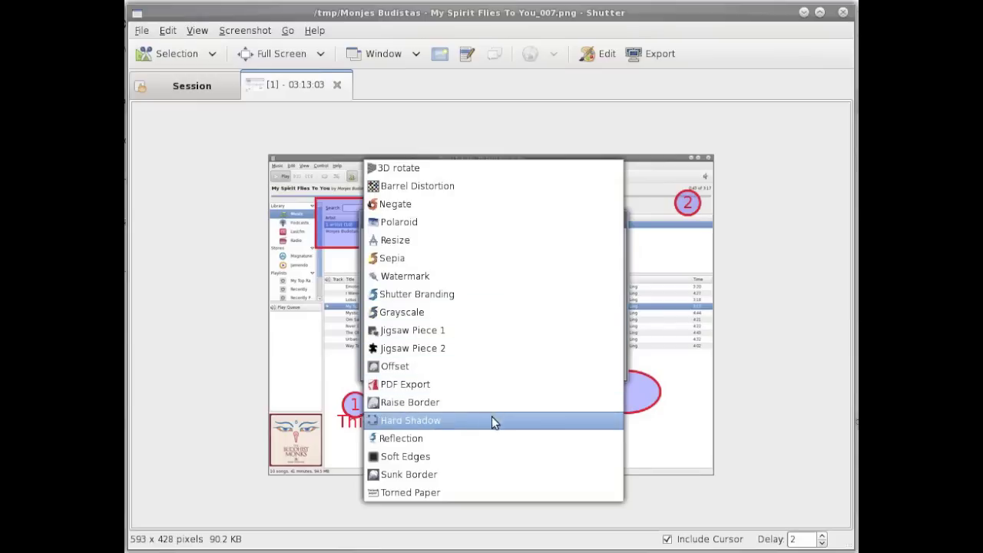
{"action": "left_click", "coordinate": [483, 179]}
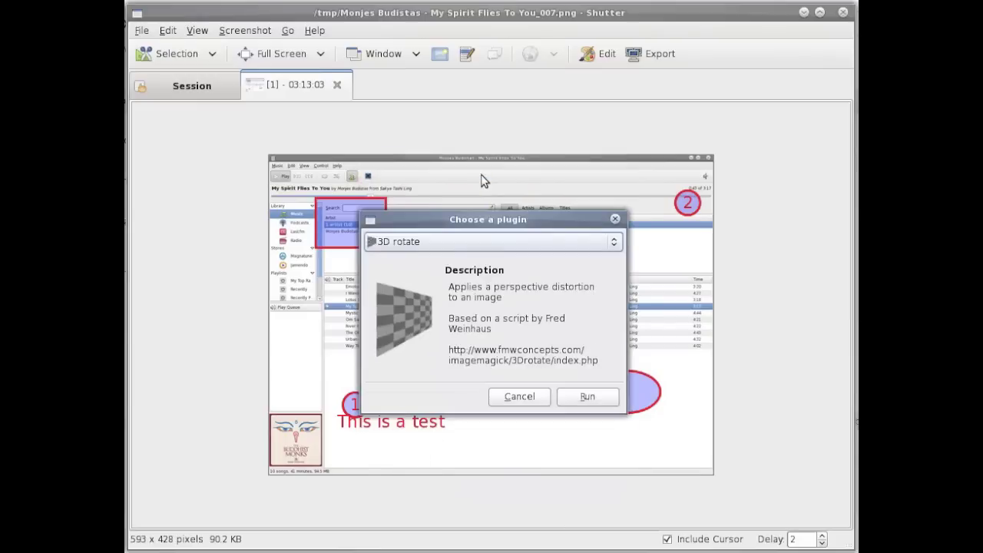
{"action": "left_click", "coordinate": [586, 398]}
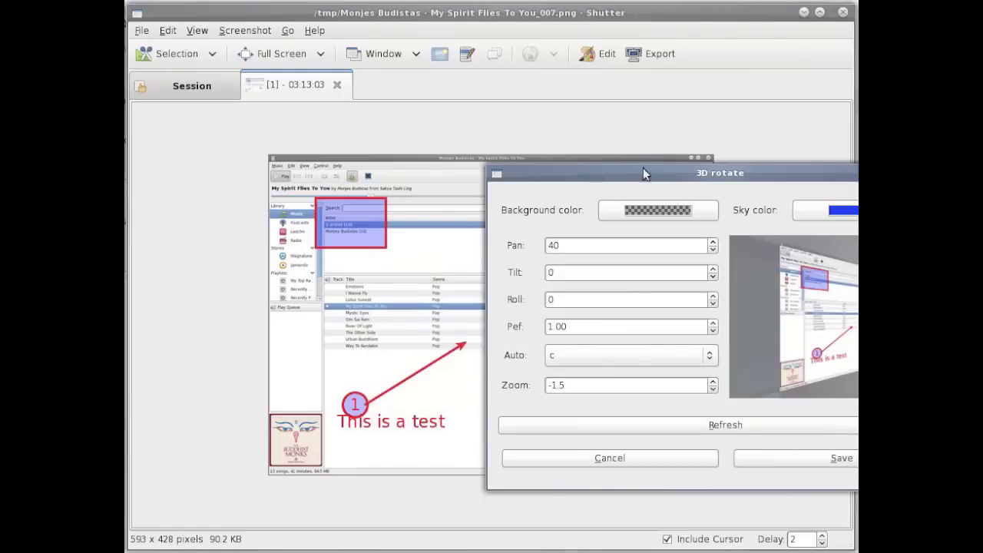
{"action": "left_click_drag", "start_coordinate": [578, 172], "coordinate": [368, 144]}
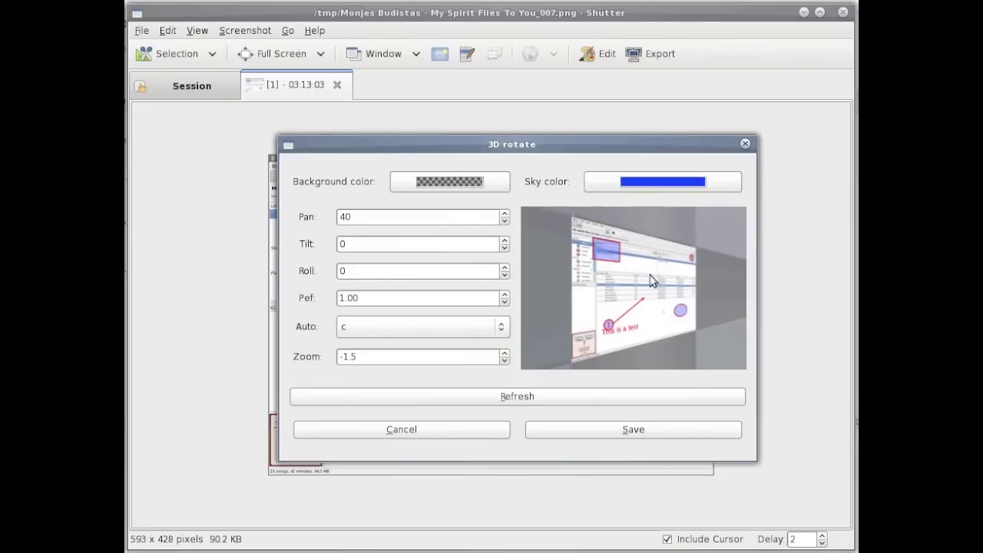
{"action": "left_click", "coordinate": [652, 432]}
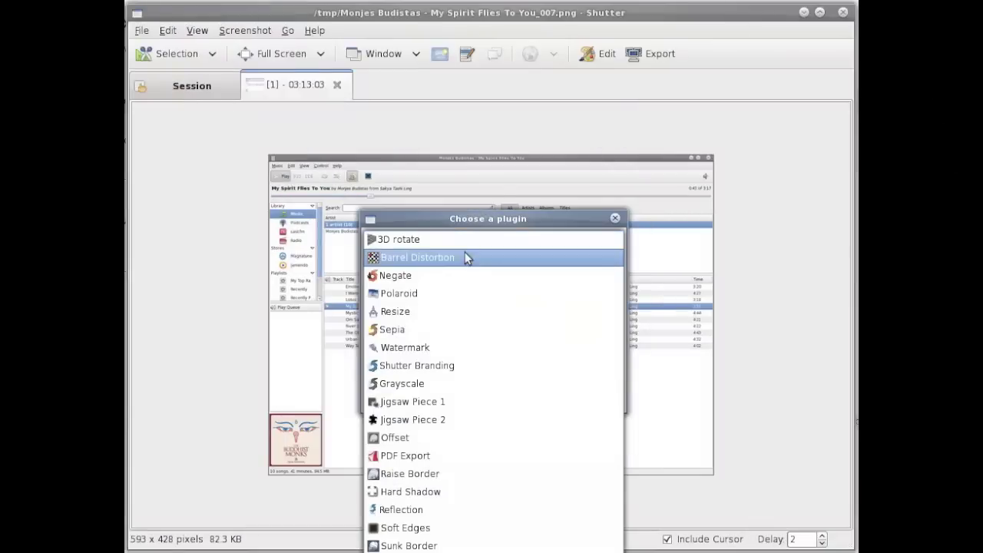
Step: Apply the Polaroid plugin to the screenshot with the text "Linux music player" and undo the effect
{"action": "left_click", "coordinate": [464, 295]}
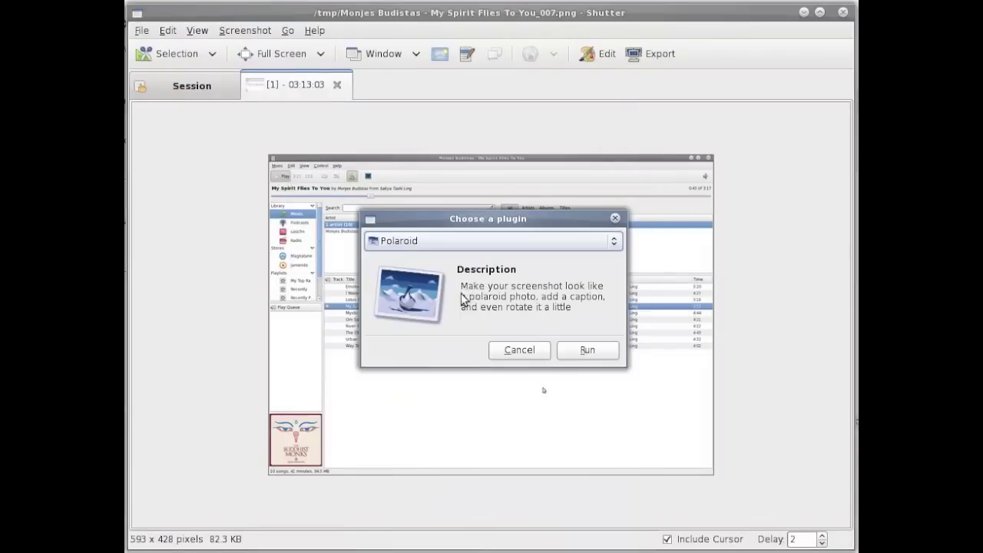
{"action": "left_click", "coordinate": [587, 350]}
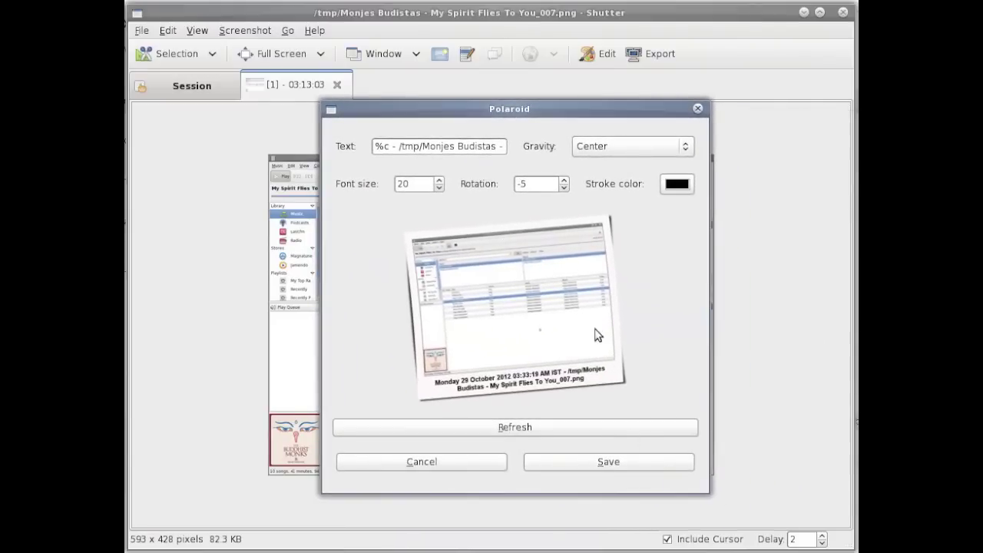
{"action": "triple_click", "coordinate": [448, 146]}
{"action": "type", "text": "Th"}
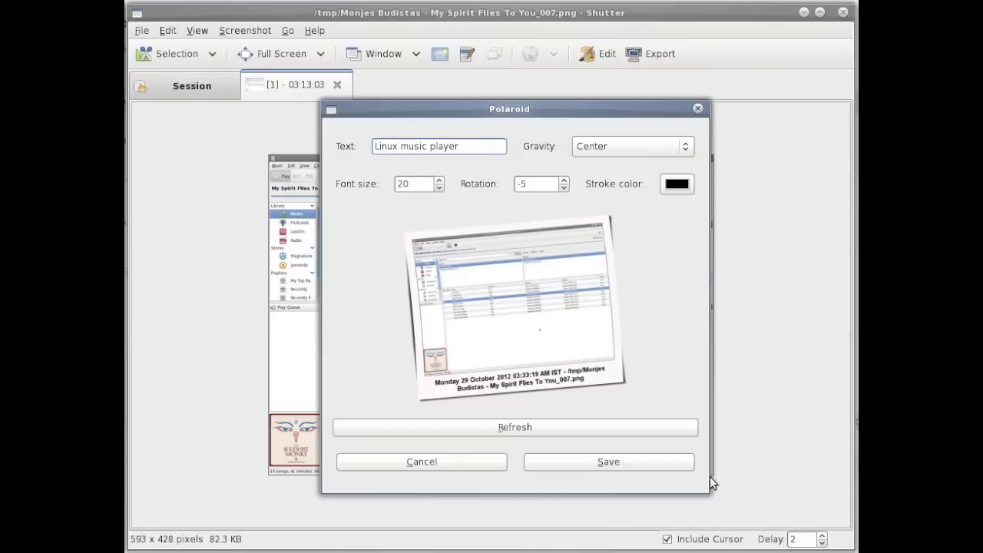
{"action": "left_click", "coordinate": [584, 465]}
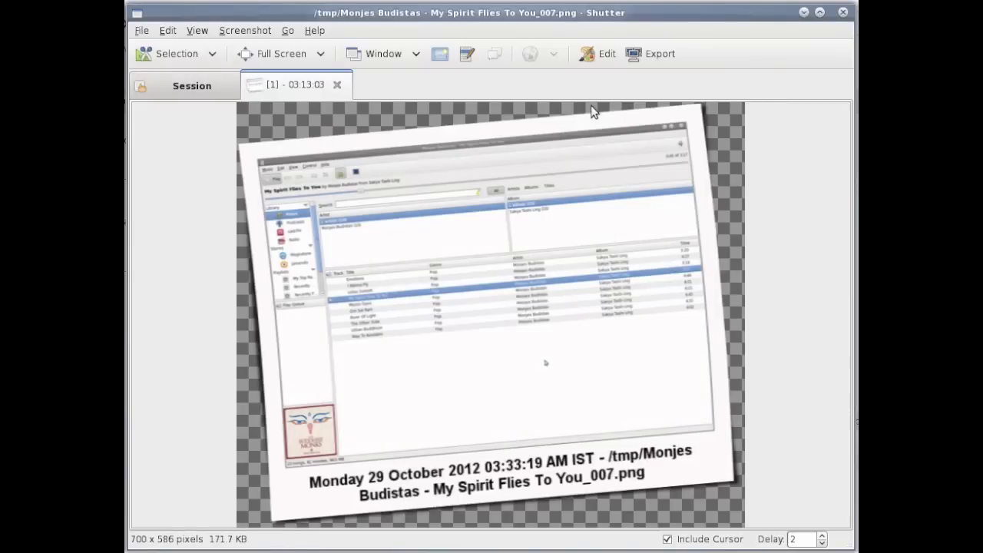
{"action": "left_click", "coordinate": [173, 33]}
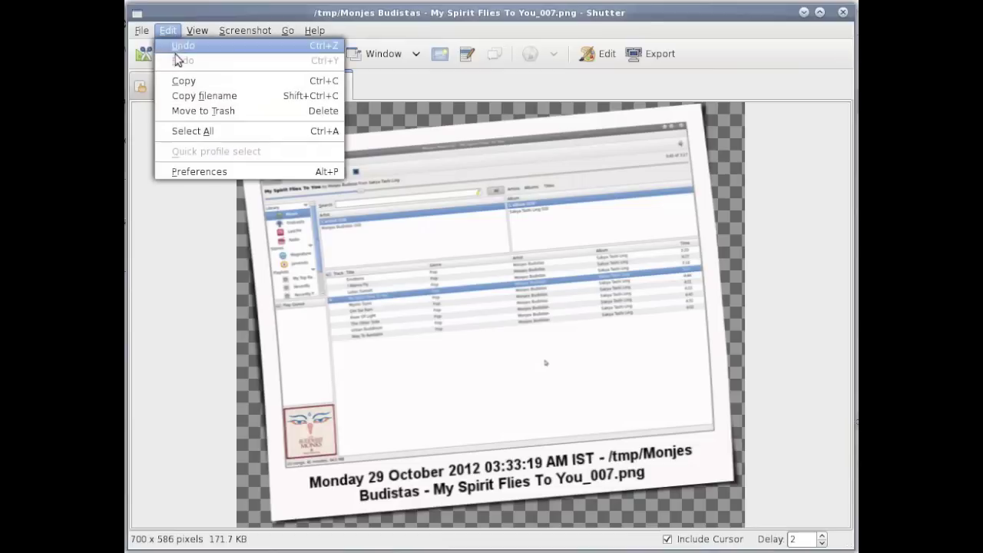
{"action": "left_click", "coordinate": [191, 47]}
Step: Run the Watermark plugin on the screenshot, set its gravity to South and refresh the preview
{"action": "left_click", "coordinate": [245, 30]}
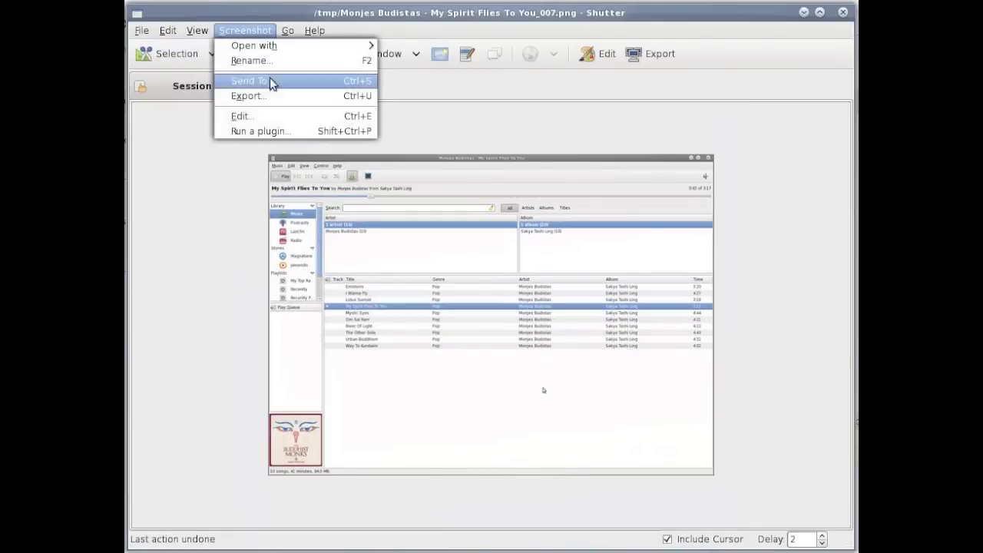
{"action": "left_click", "coordinate": [281, 131]}
{"action": "left_click", "coordinate": [514, 244]}
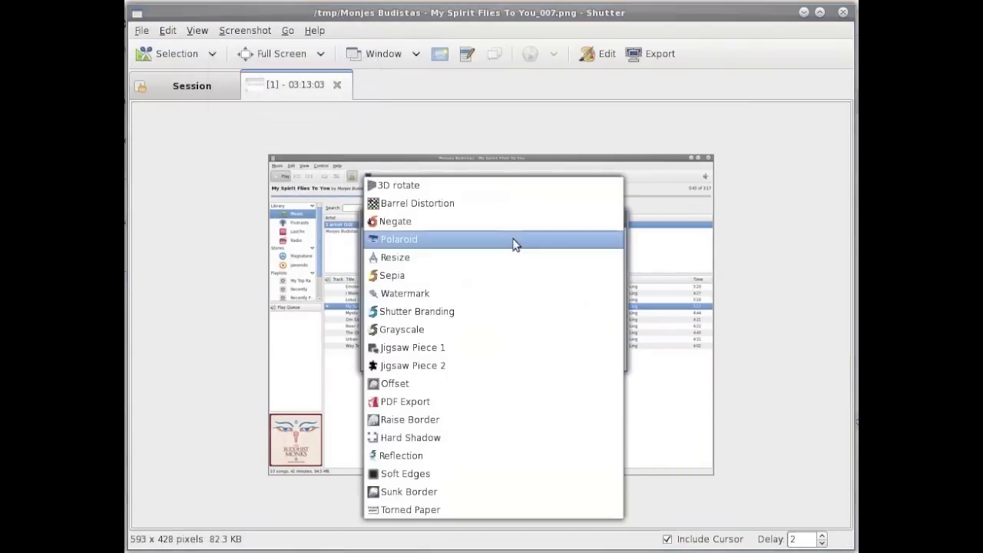
{"action": "left_click", "coordinate": [521, 292]}
{"action": "left_click", "coordinate": [586, 359]}
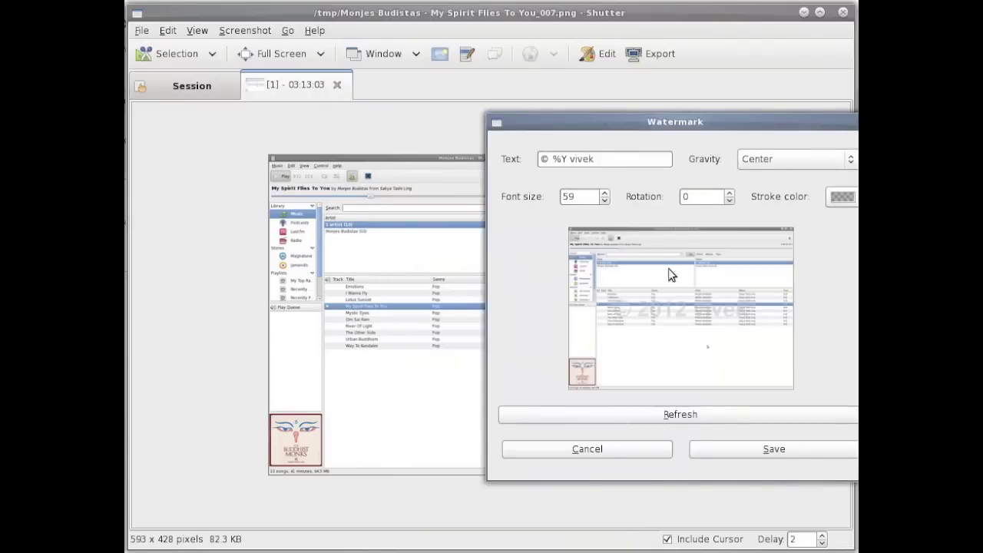
{"action": "left_click_drag", "start_coordinate": [667, 123], "coordinate": [471, 110]}
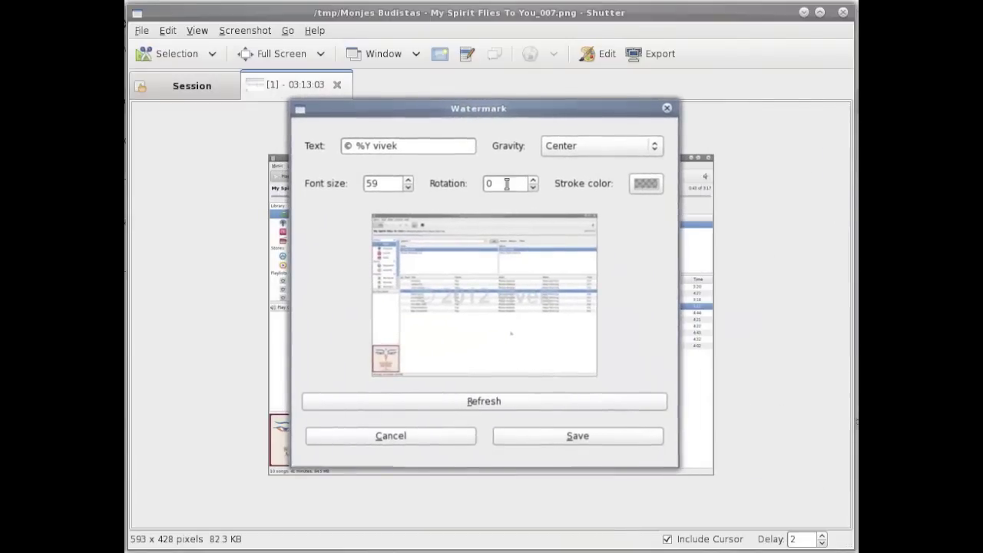
{"action": "left_click", "coordinate": [598, 145]}
{"action": "left_click", "coordinate": [600, 197]}
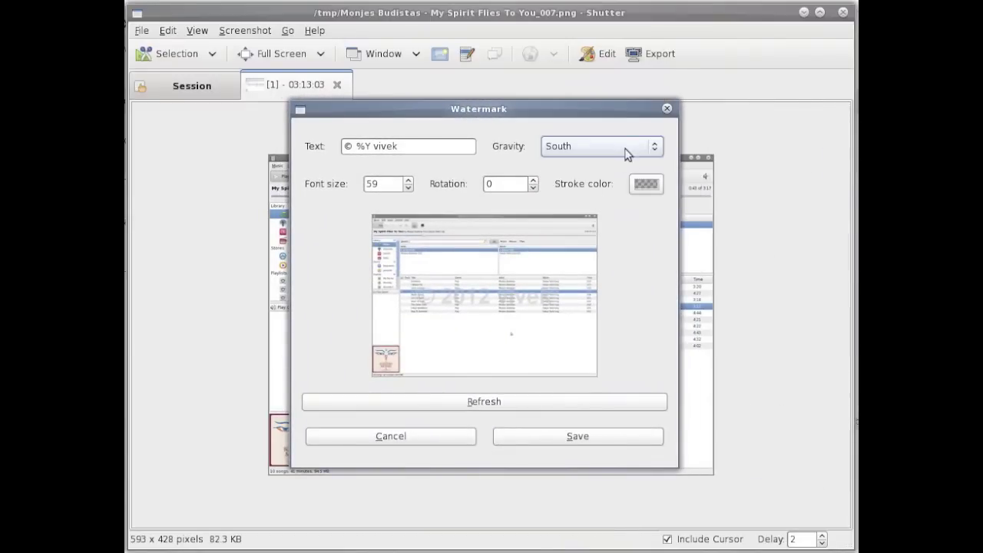
{"action": "left_click", "coordinate": [530, 400]}
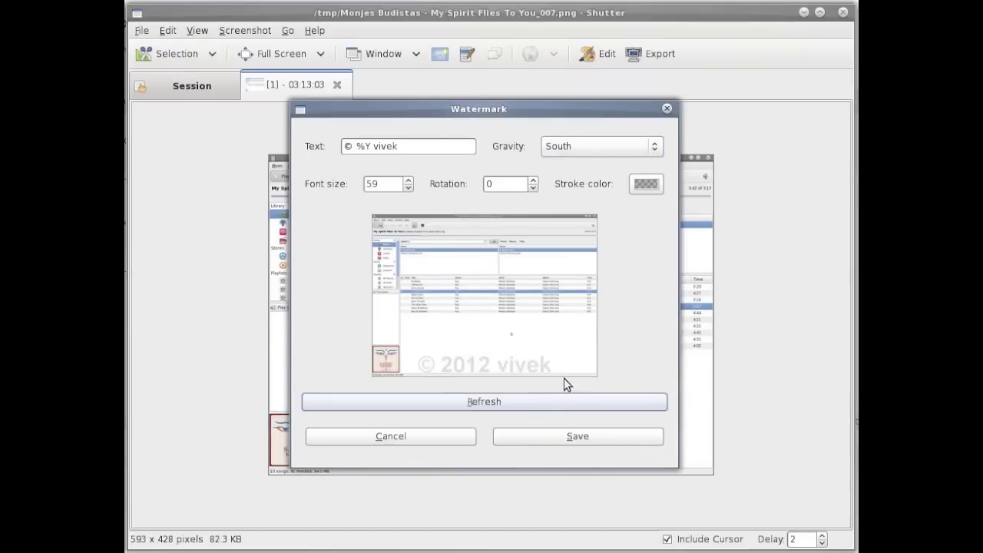
Step: Save the watermark with the text "© %Y cyberciti.biz" onto the screenshot and undo it
{"action": "double_click", "coordinate": [454, 150]}
{"action": "type", "text": "cyberciti.biz"}
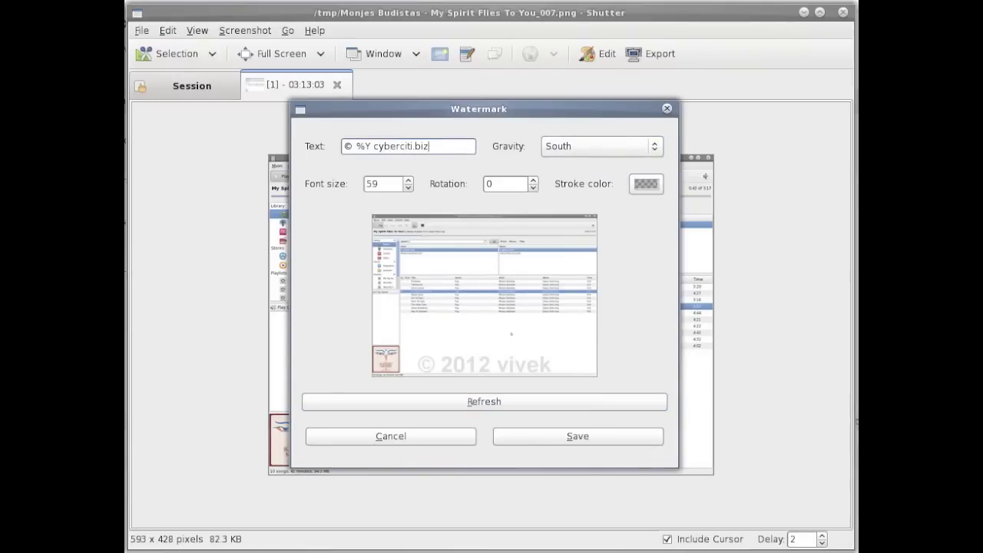
{"action": "left_click", "coordinate": [461, 402]}
{"action": "left_click", "coordinate": [638, 437]}
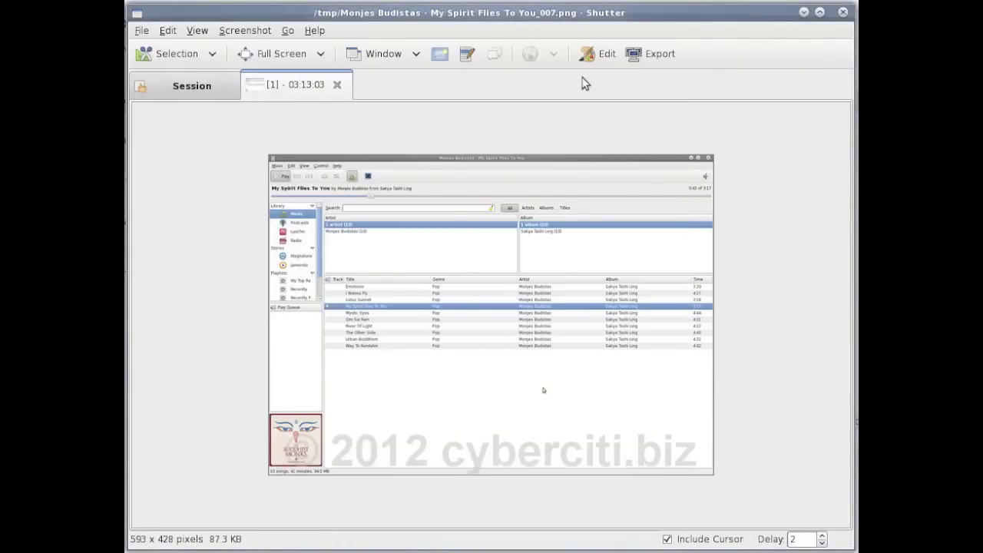
{"action": "key", "text": "ctrl+z"}
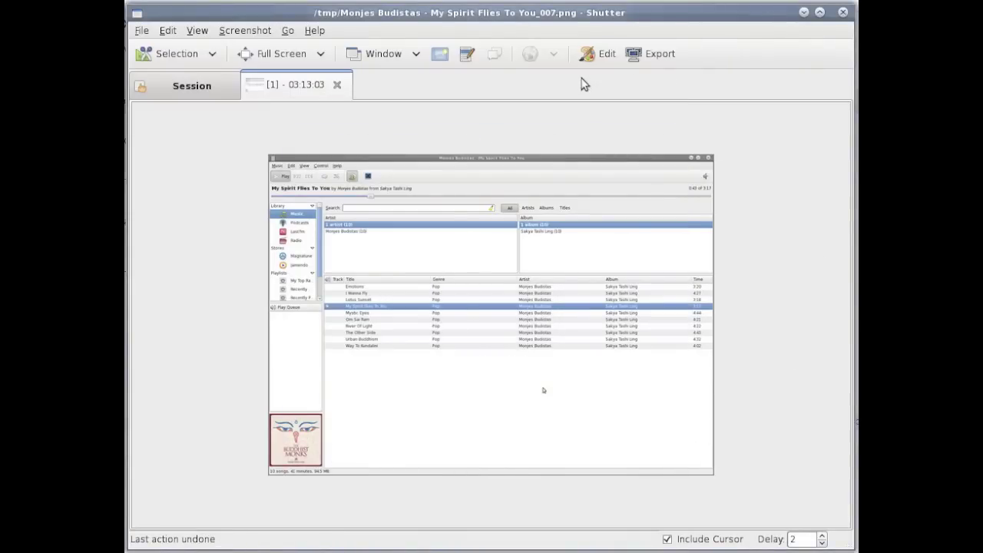
Step: Apply the Shutter Branding plugin to the screenshot and undo the effect
{"action": "left_click", "coordinate": [265, 34]}
{"action": "left_click", "coordinate": [299, 132]}
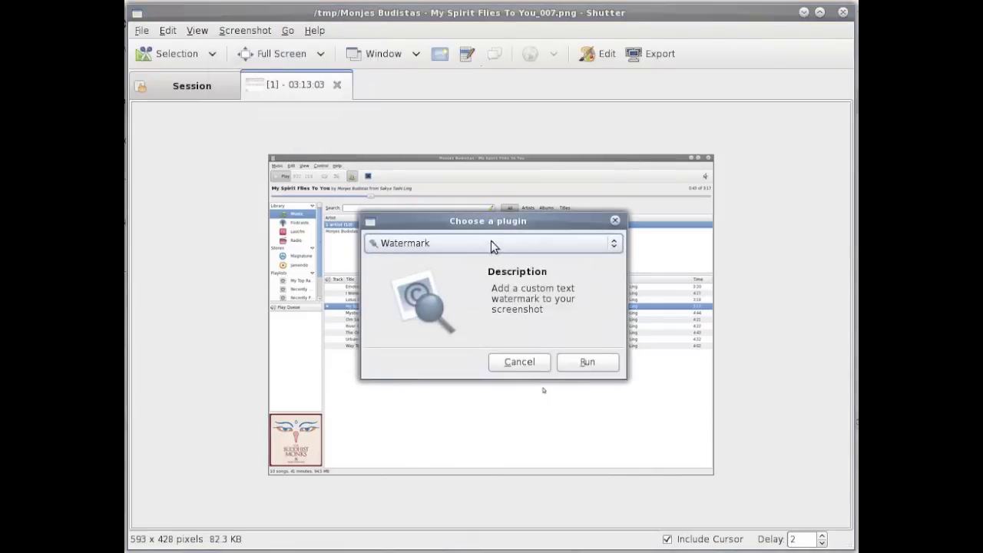
{"action": "left_click", "coordinate": [491, 243]}
{"action": "left_click", "coordinate": [493, 263]}
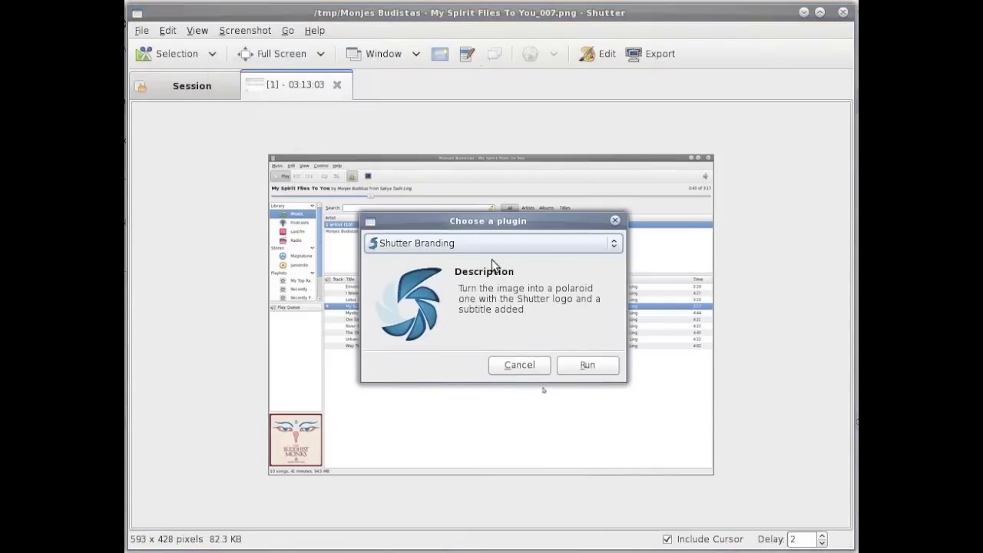
{"action": "left_click", "coordinate": [588, 366]}
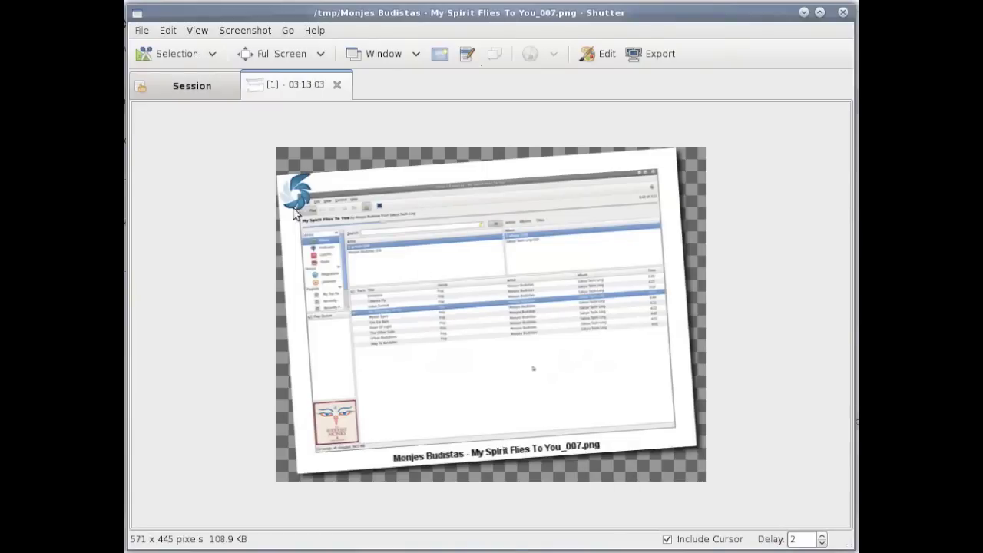
{"action": "left_click", "coordinate": [166, 31]}
{"action": "left_click", "coordinate": [172, 44]}
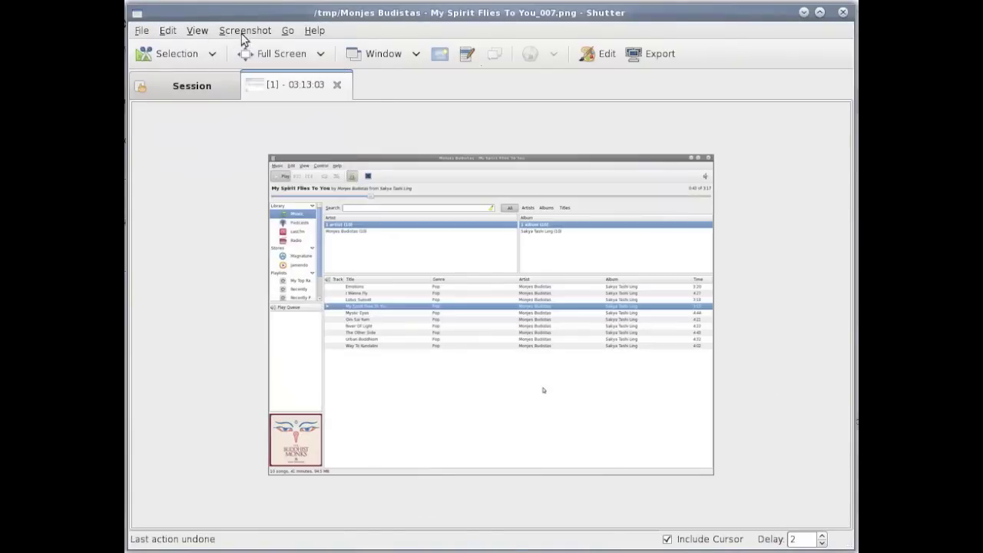
Step: Convert the screenshot to grayscale with the Grayscale plugin and undo the conversion
{"action": "left_click", "coordinate": [242, 32]}
{"action": "left_click", "coordinate": [275, 131]}
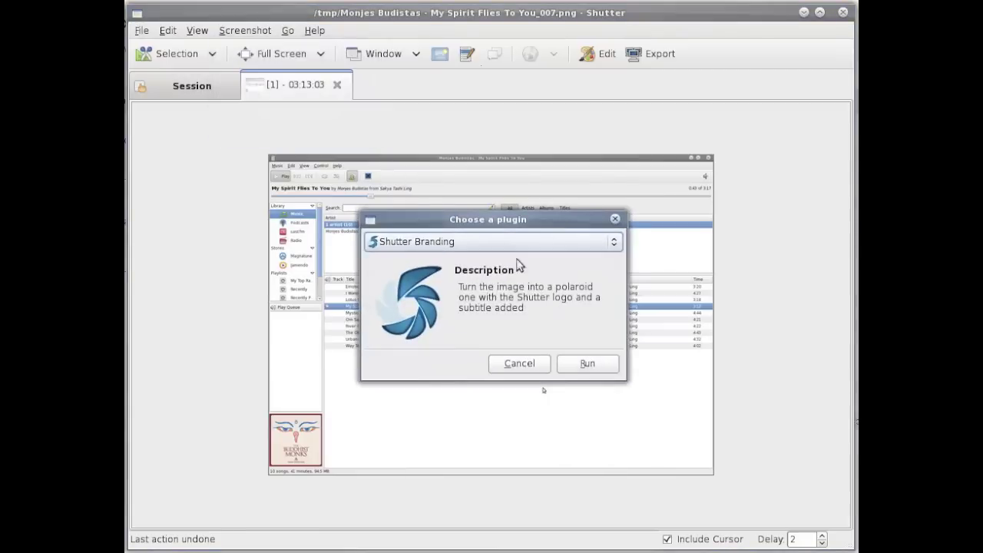
{"action": "left_click", "coordinate": [487, 242]}
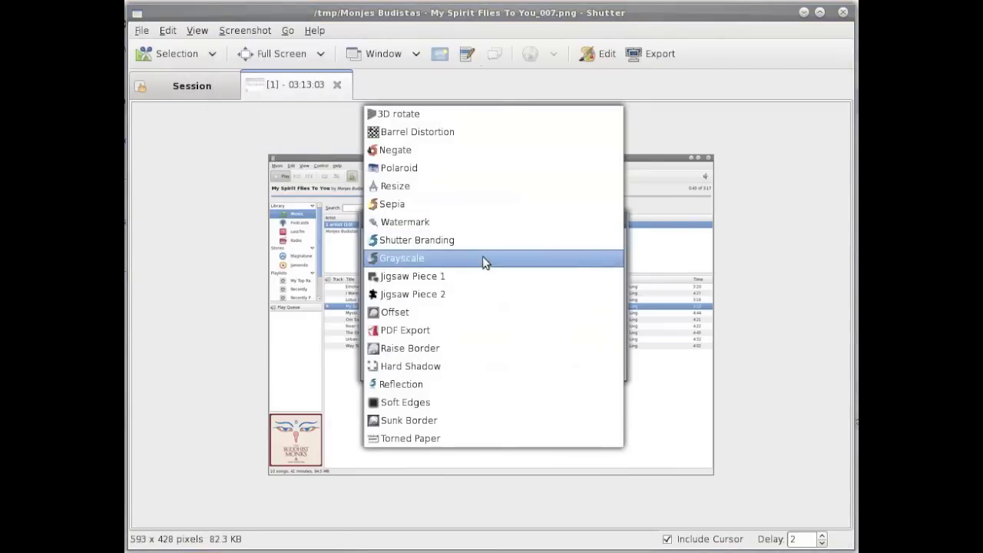
{"action": "left_click", "coordinate": [483, 260]}
{"action": "left_click", "coordinate": [596, 369]}
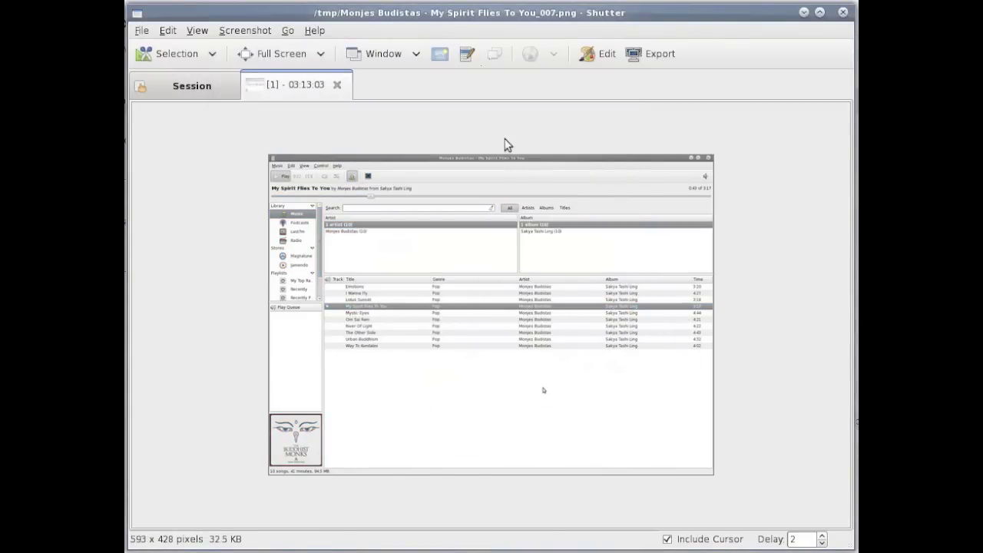
{"action": "key", "text": "ctrl+z"}
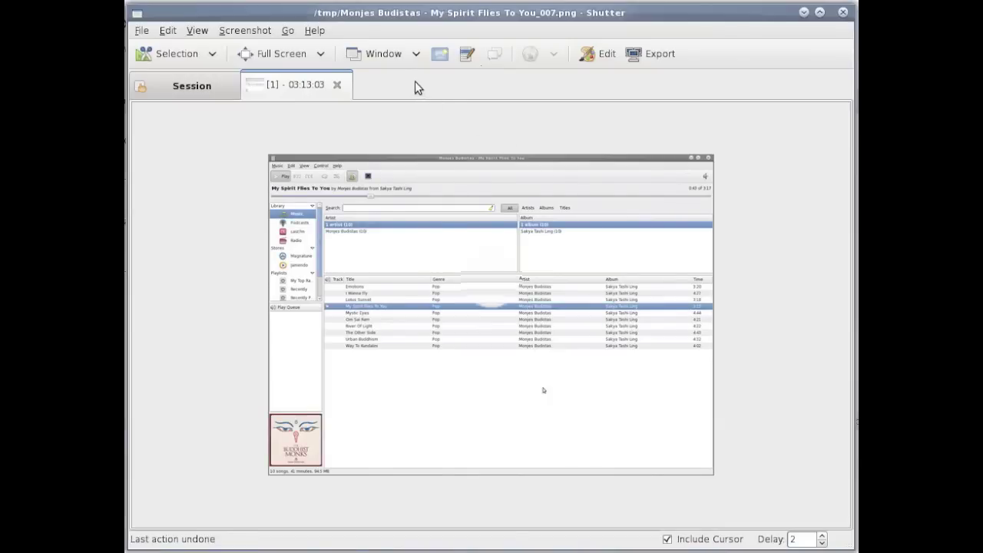
Step: Apply the Raise Border plugin to the River Of Light_002.png screenshot
{"action": "right_click", "coordinate": [450, 279]}
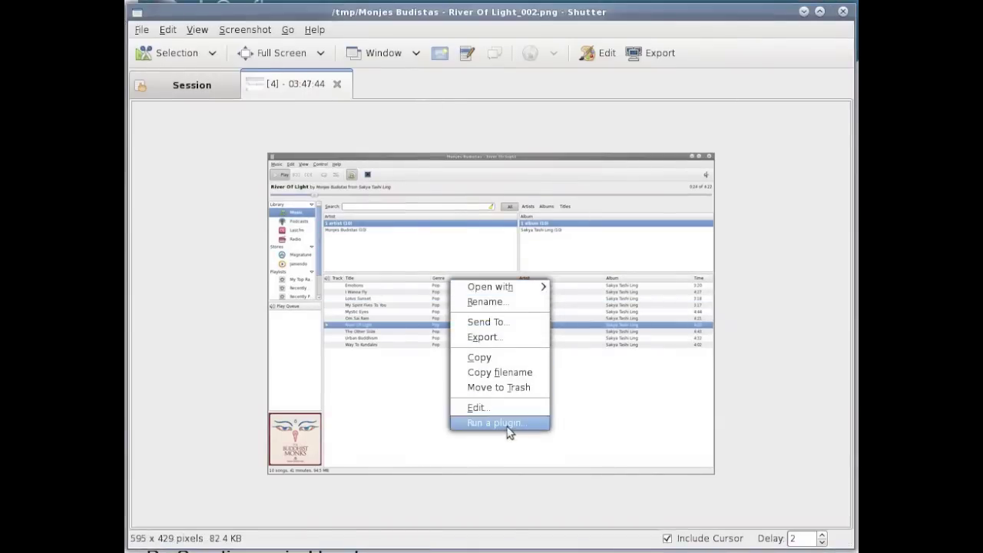
{"action": "left_click", "coordinate": [509, 433]}
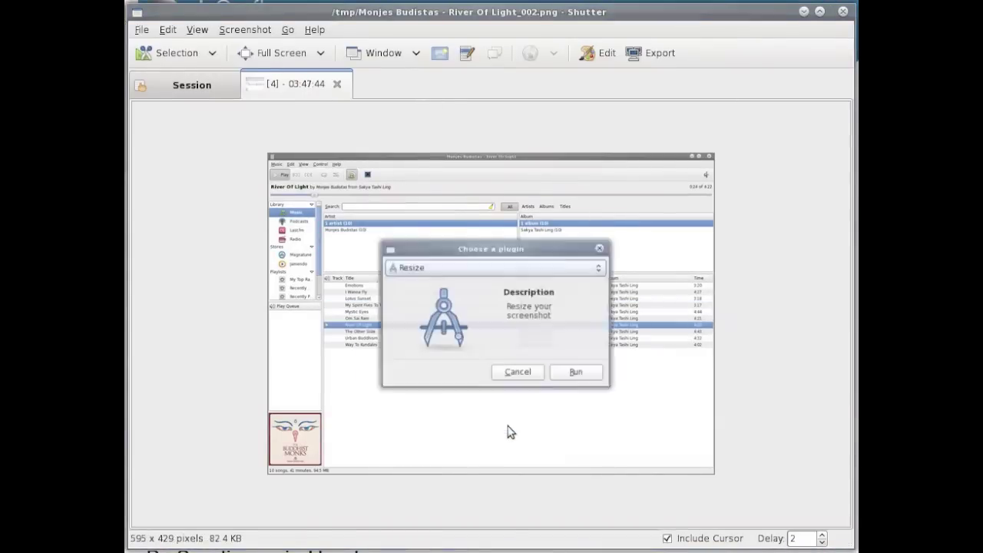
{"action": "left_click", "coordinate": [470, 245]}
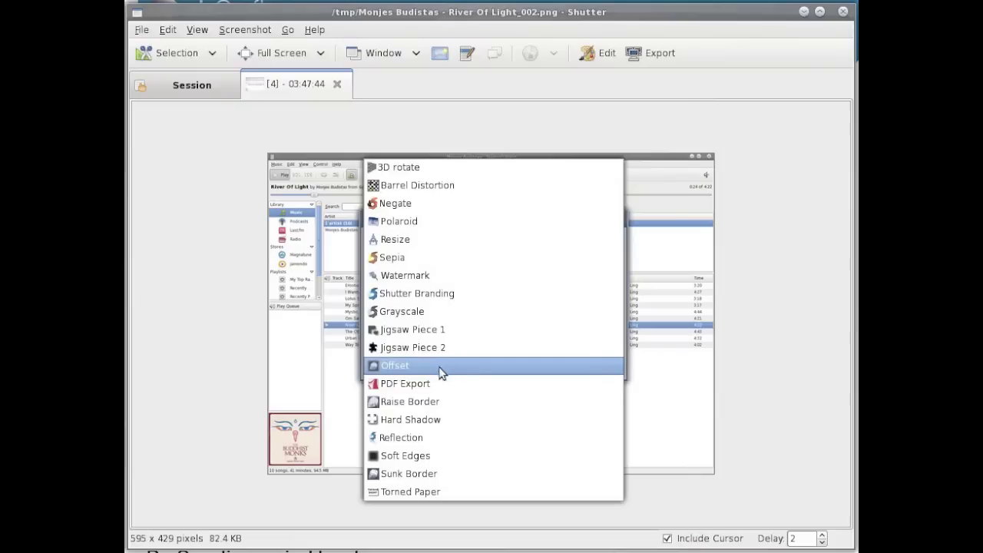
{"action": "left_click", "coordinate": [432, 401]}
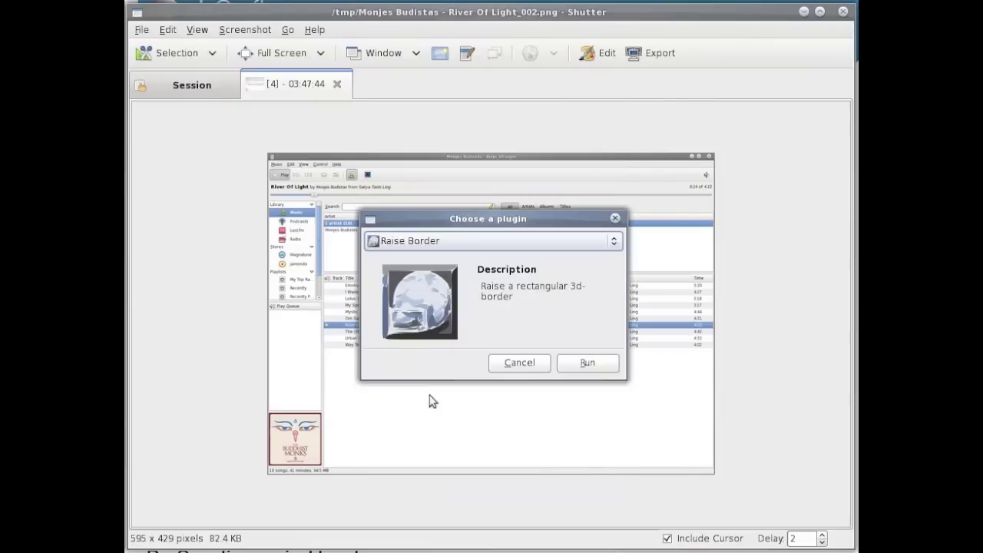
{"action": "left_click", "coordinate": [589, 363]}
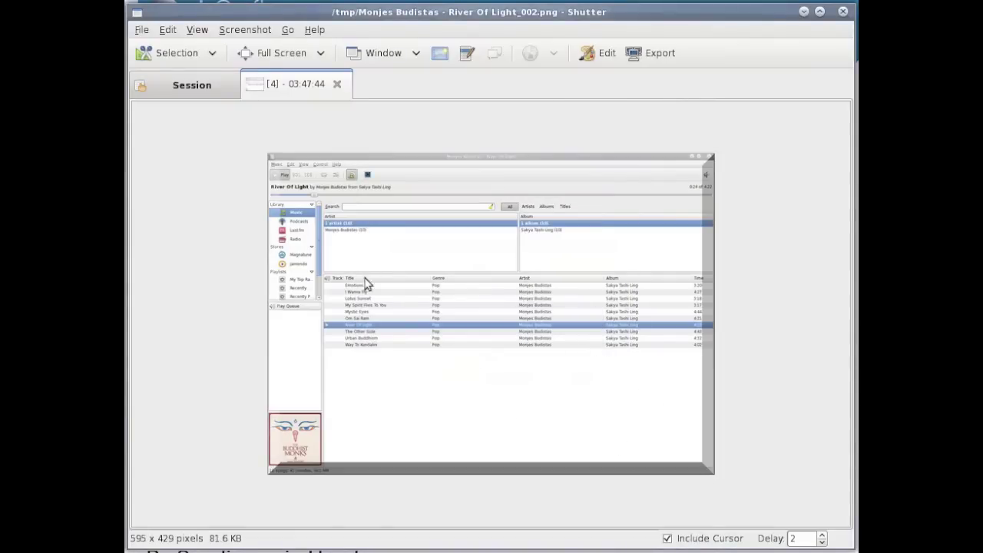
{"action": "left_click", "coordinate": [223, 35]}
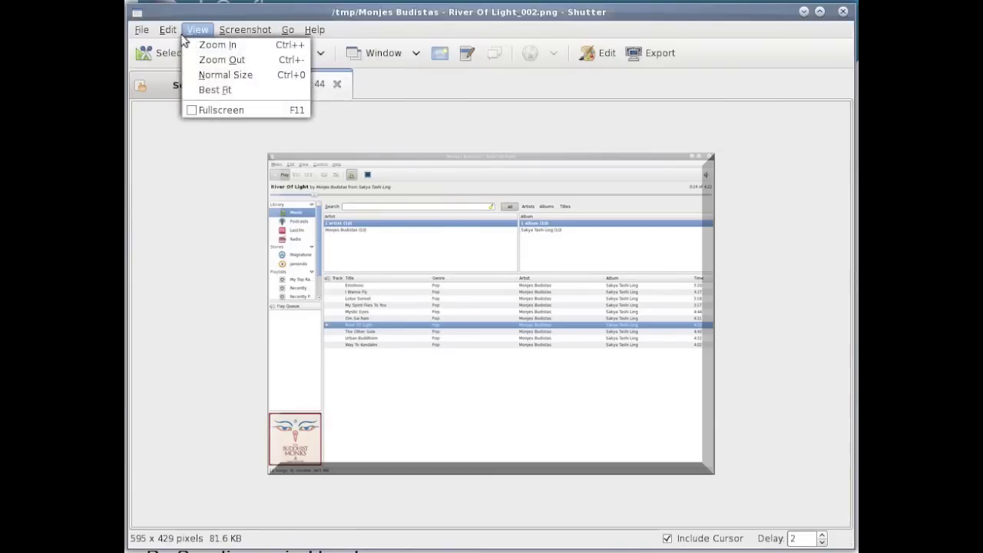
Step: Undo the Raise Border effect on the River Of Light_002.png screenshot
{"action": "left_click", "coordinate": [178, 43]}
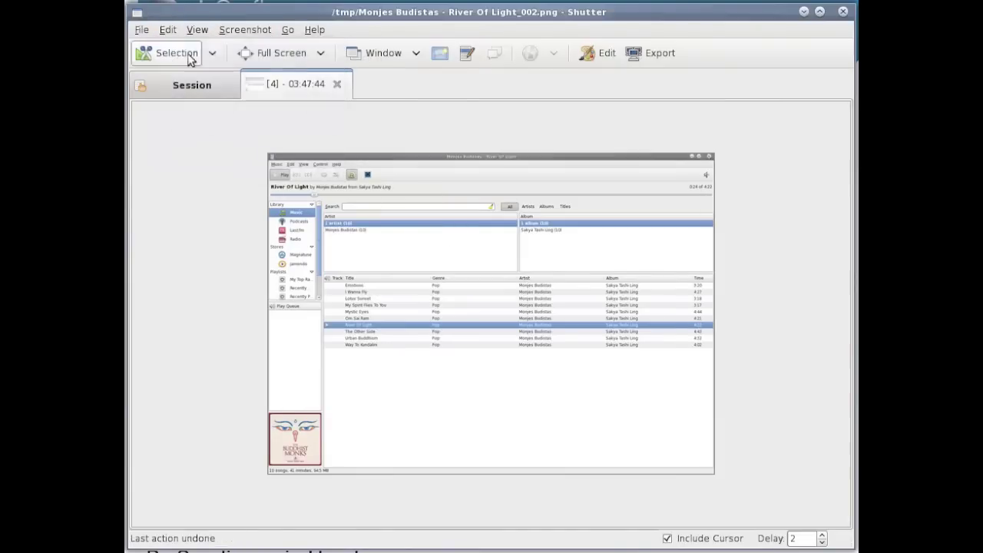
Step: Apply the Hard Shadow plugin to the screenshot and undo the effect
{"action": "left_click", "coordinate": [237, 29]}
{"action": "left_click", "coordinate": [255, 130]}
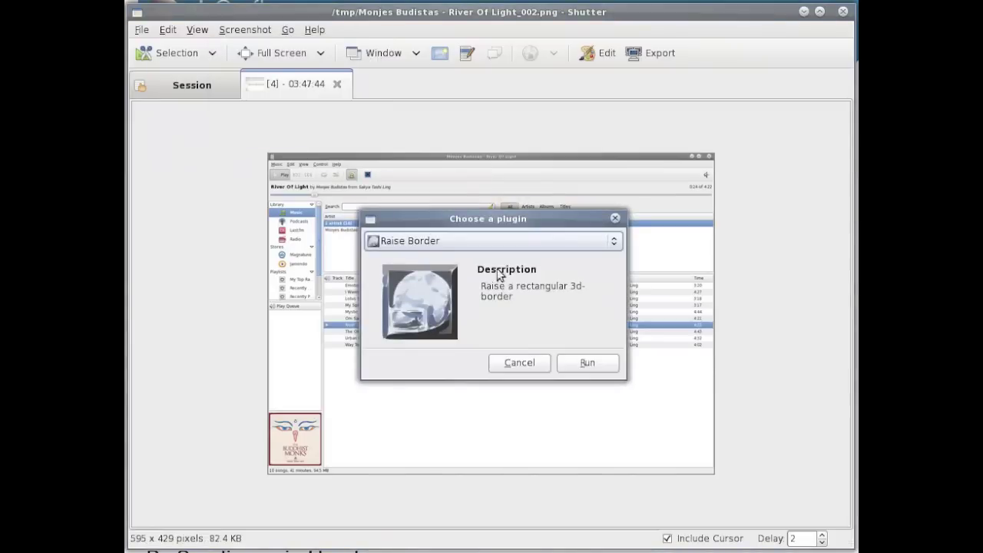
{"action": "left_click", "coordinate": [494, 243]}
{"action": "left_click", "coordinate": [485, 259]}
{"action": "left_click", "coordinate": [581, 364]}
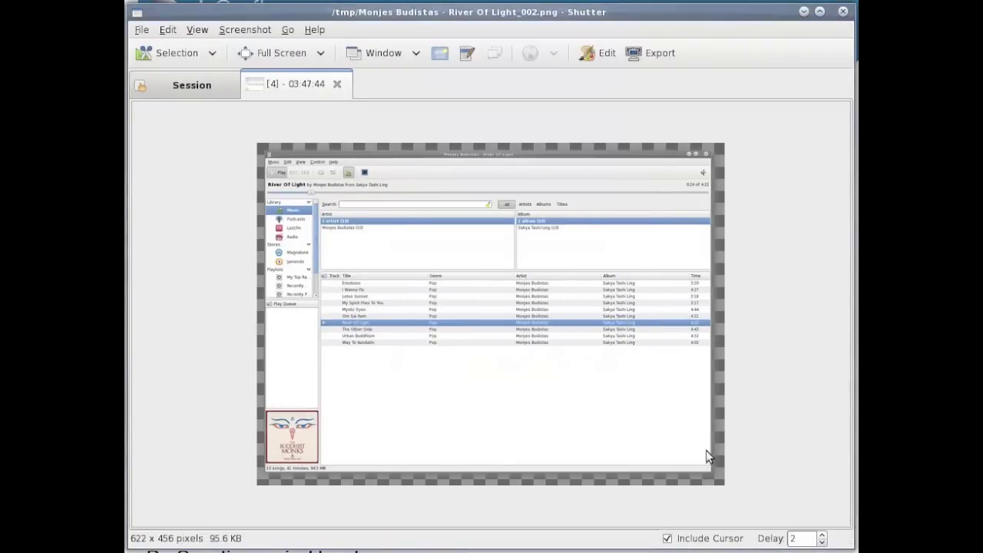
{"action": "left_click", "coordinate": [167, 29]}
{"action": "left_click", "coordinate": [184, 44]}
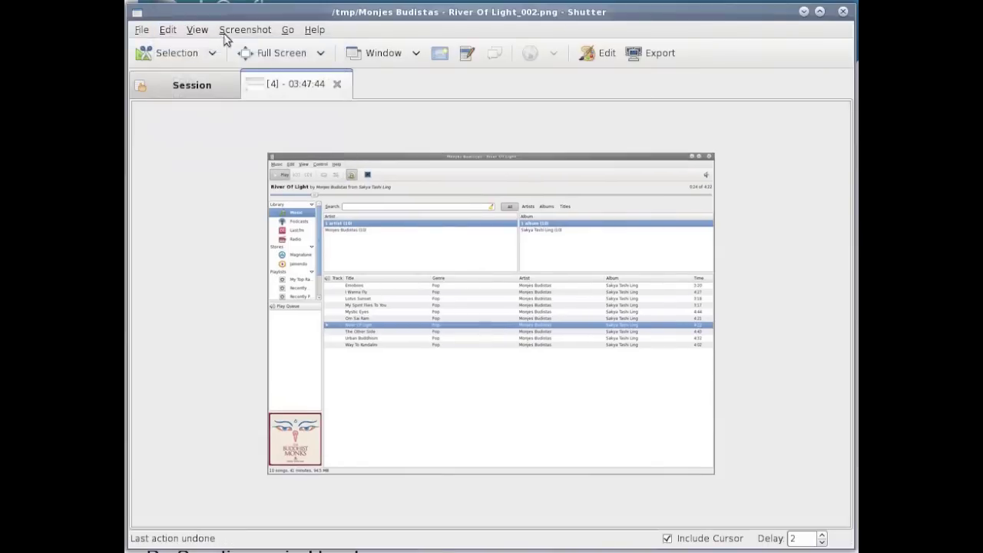
Step: Add a reflection beneath the screenshot with the Reflection plugin and undo it
{"action": "left_click", "coordinate": [245, 29]}
{"action": "left_click", "coordinate": [269, 129]}
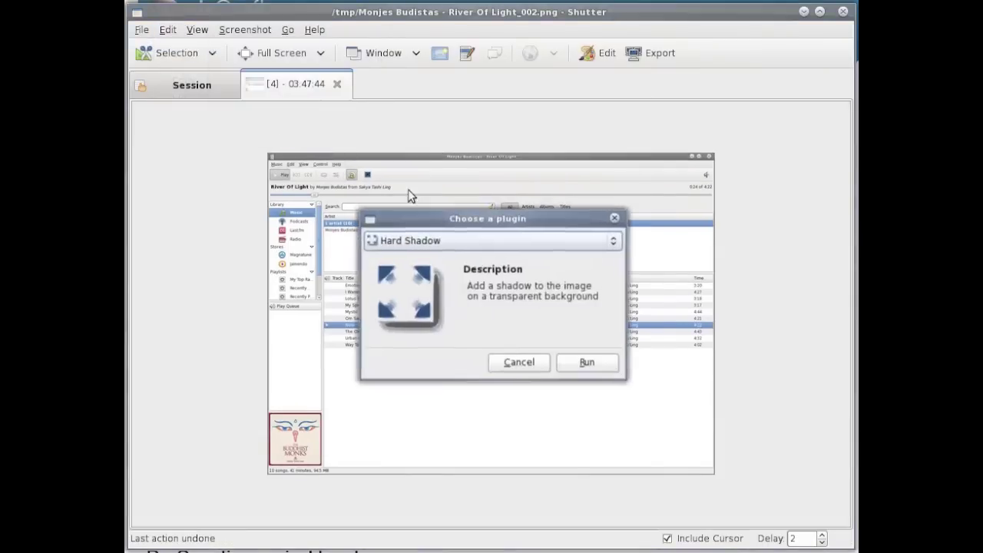
{"action": "left_click", "coordinate": [483, 235]}
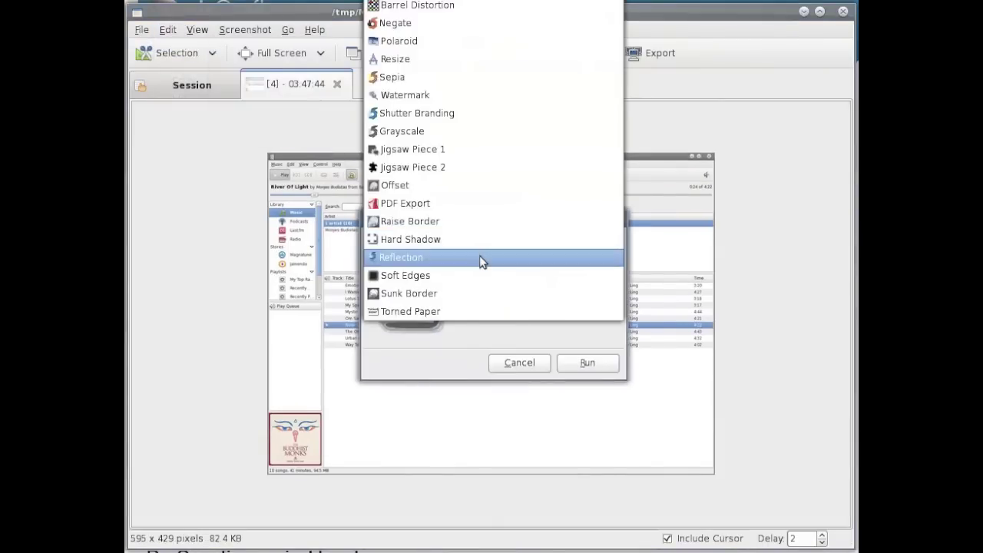
{"action": "left_click", "coordinate": [481, 258]}
{"action": "left_click", "coordinate": [596, 369]}
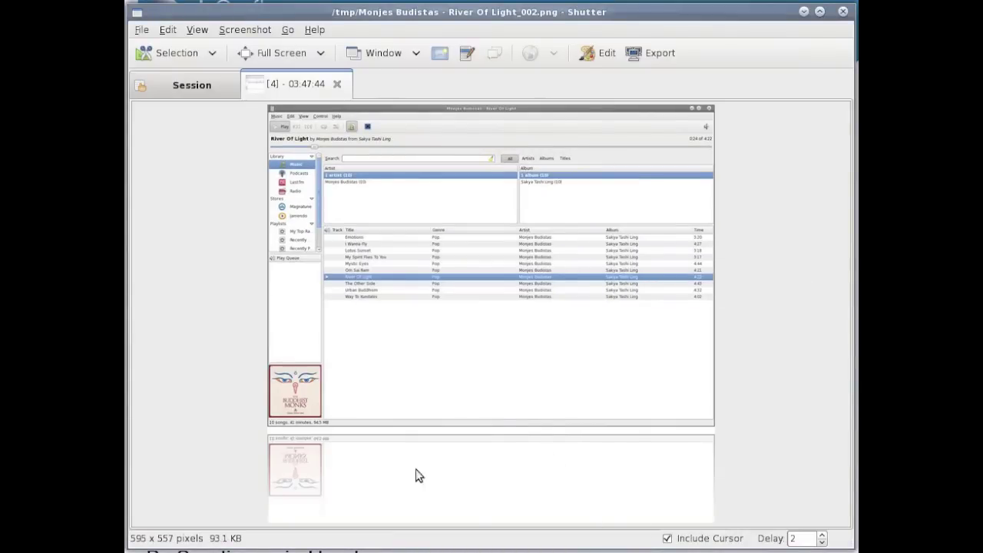
{"action": "left_click", "coordinate": [167, 32]}
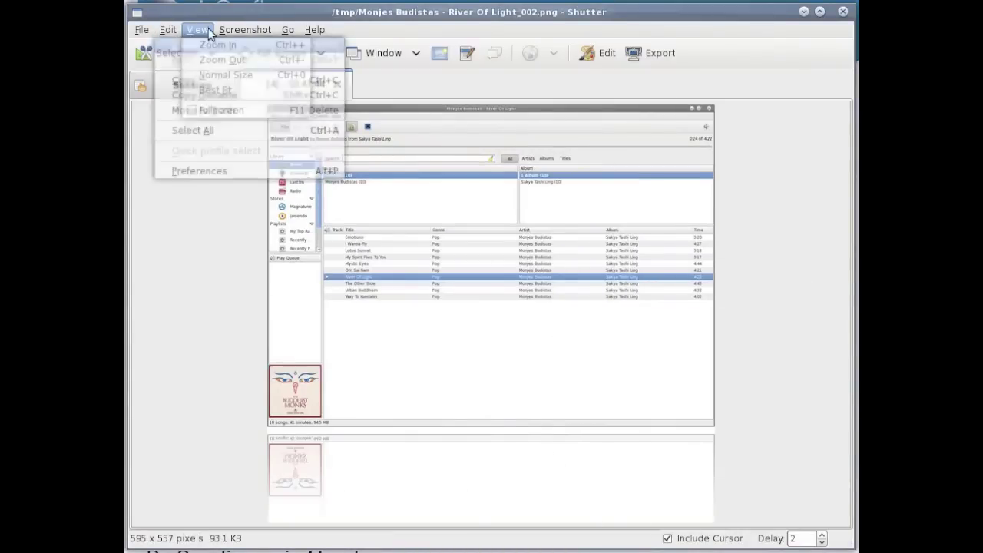
{"action": "left_click", "coordinate": [181, 46]}
Step: Apply the Soft Edges plugin to the screenshot and undo the effect
{"action": "left_click", "coordinate": [244, 29]}
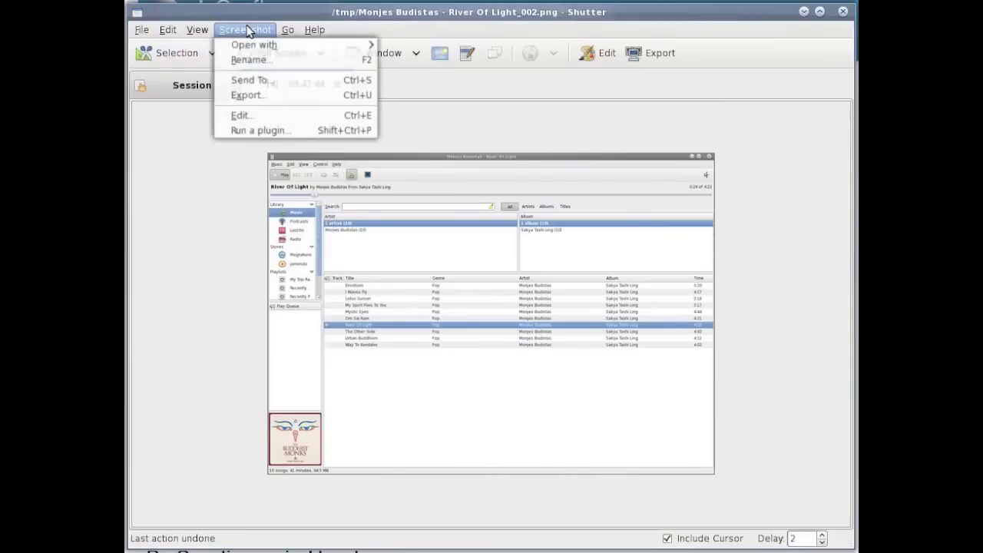
{"action": "left_click", "coordinate": [286, 130]}
{"action": "left_click", "coordinate": [468, 241]}
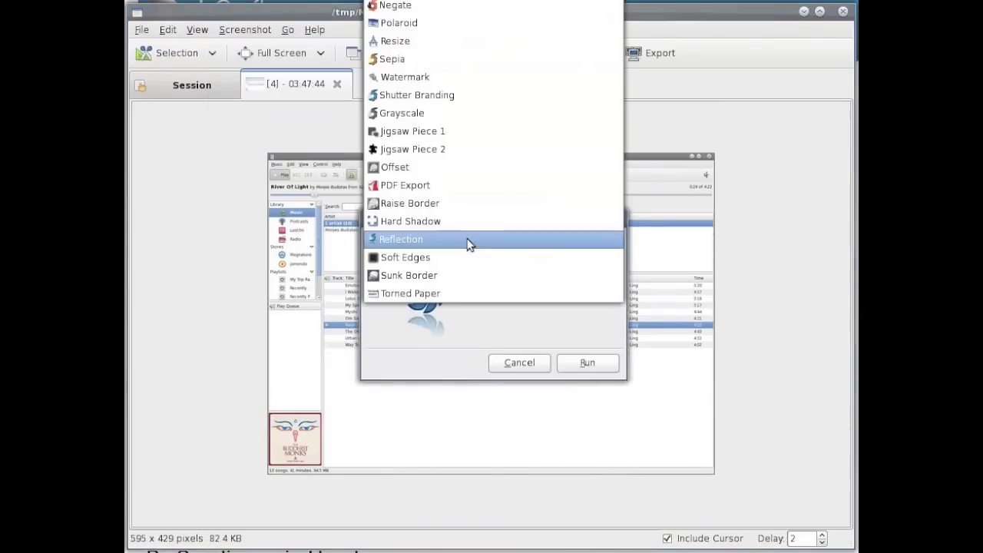
{"action": "left_click", "coordinate": [469, 258]}
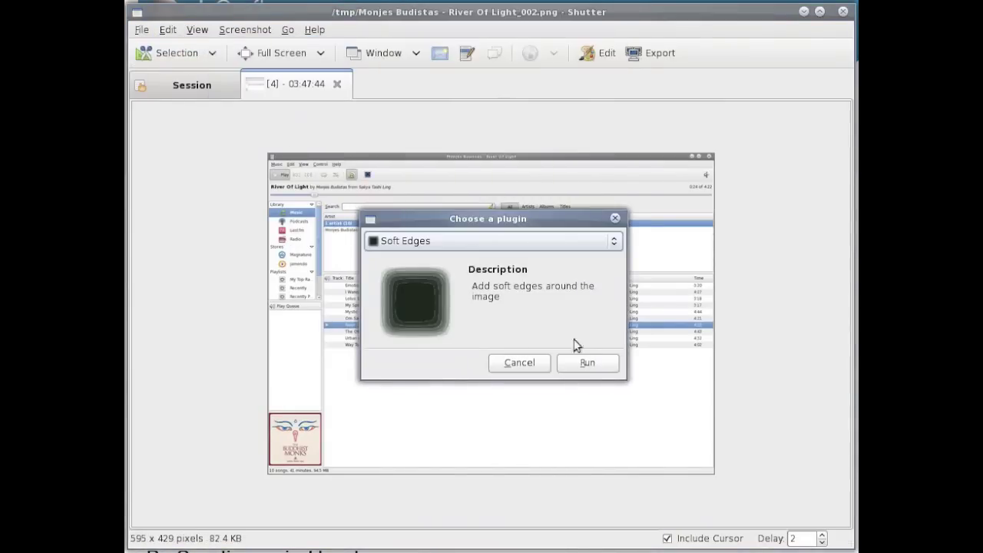
{"action": "left_click", "coordinate": [598, 365]}
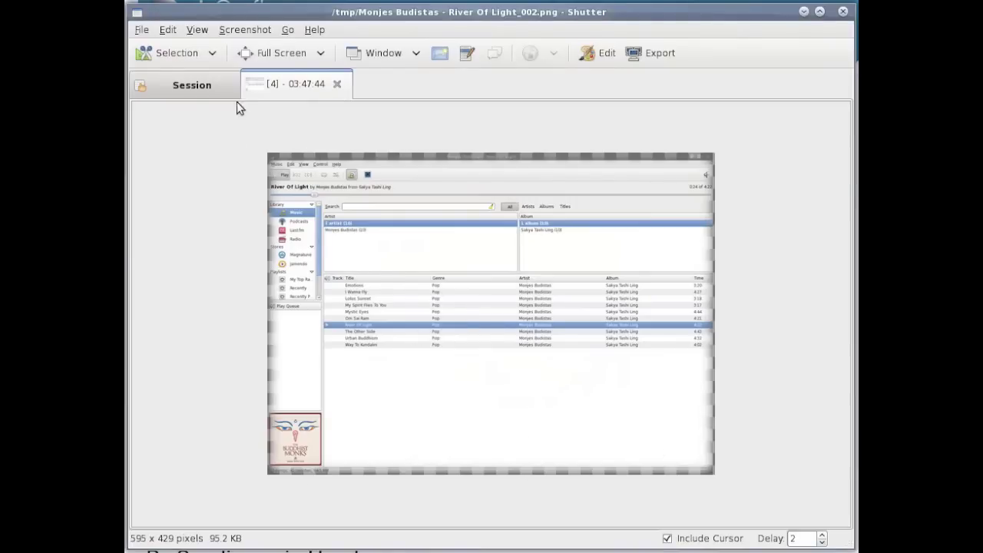
{"action": "left_click", "coordinate": [245, 30]}
{"action": "mouse_move", "coordinate": [166, 30]}
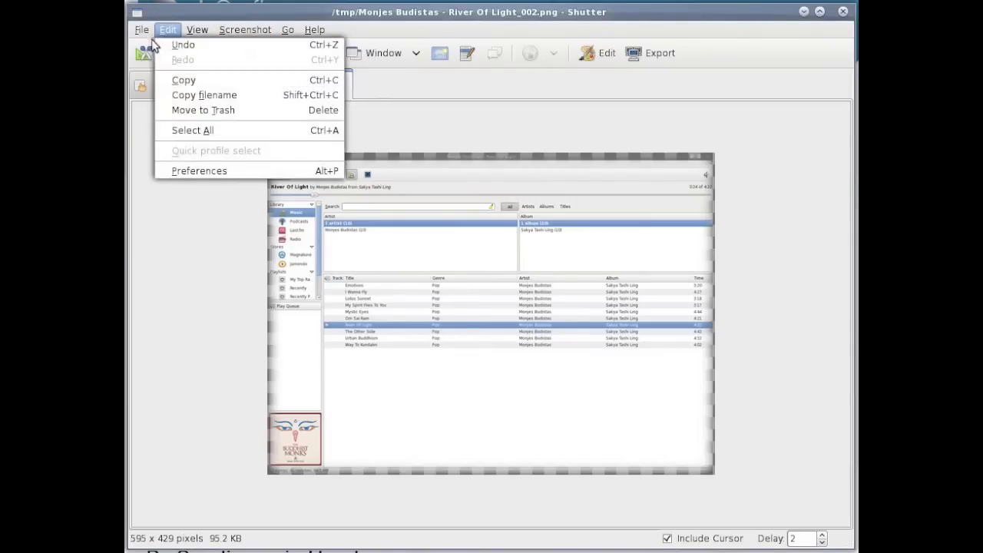
{"action": "left_click", "coordinate": [166, 44]}
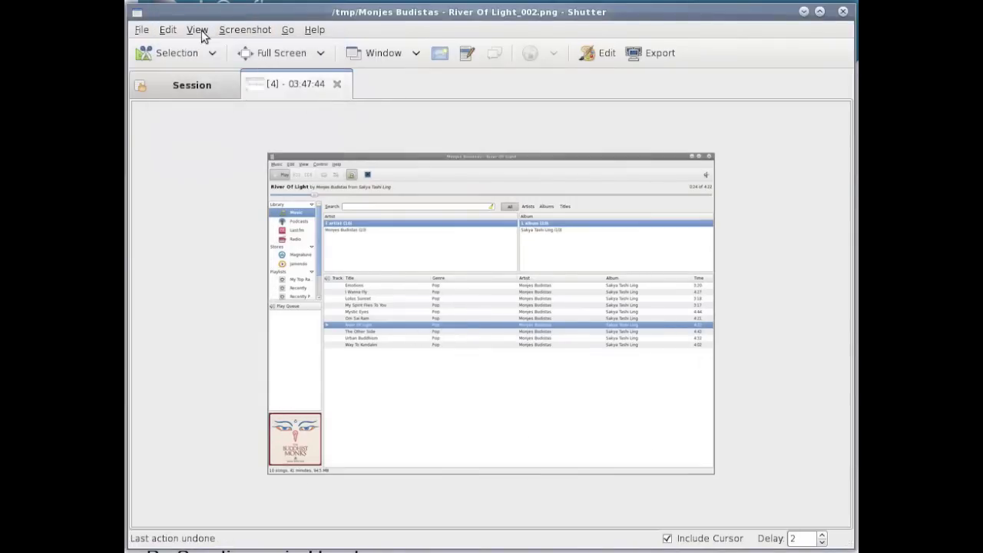
Step: Add an inverted 3D border to the screenshot with the Sunk Border plugin and undo it
{"action": "left_click", "coordinate": [244, 30]}
{"action": "left_click", "coordinate": [267, 127]}
{"action": "left_click", "coordinate": [444, 242]}
{"action": "left_click", "coordinate": [451, 259]}
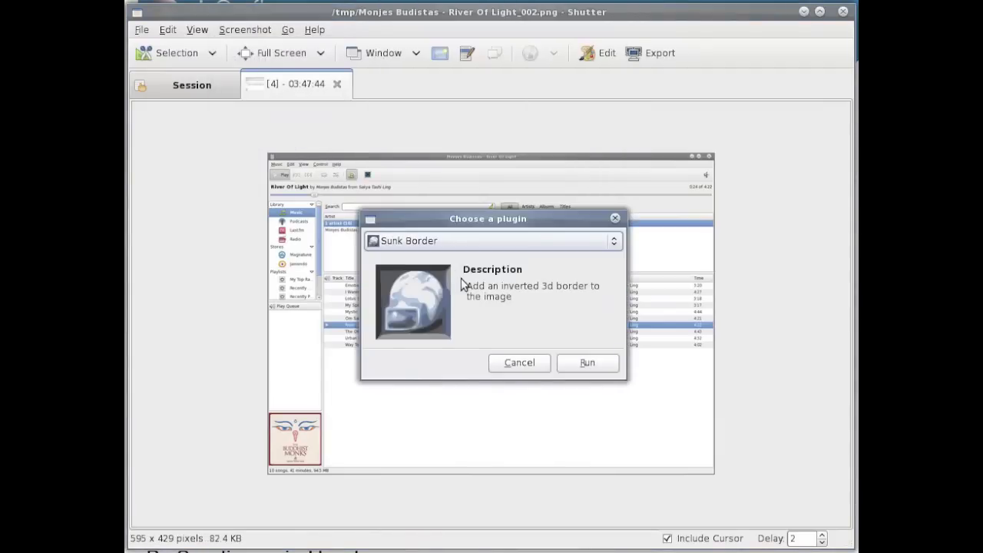
{"action": "left_click", "coordinate": [590, 361]}
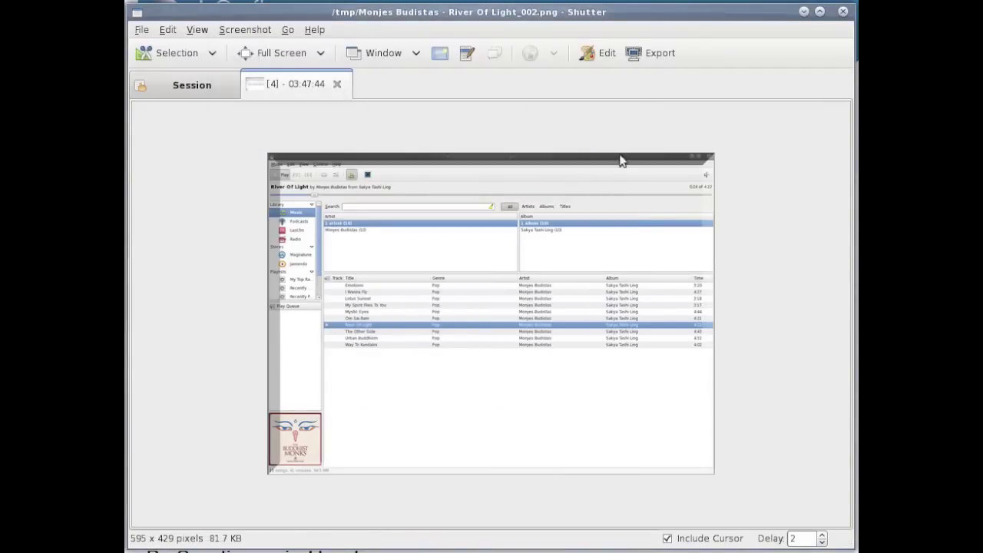
{"action": "left_click", "coordinate": [196, 30]}
{"action": "mouse_move", "coordinate": [167, 30]}
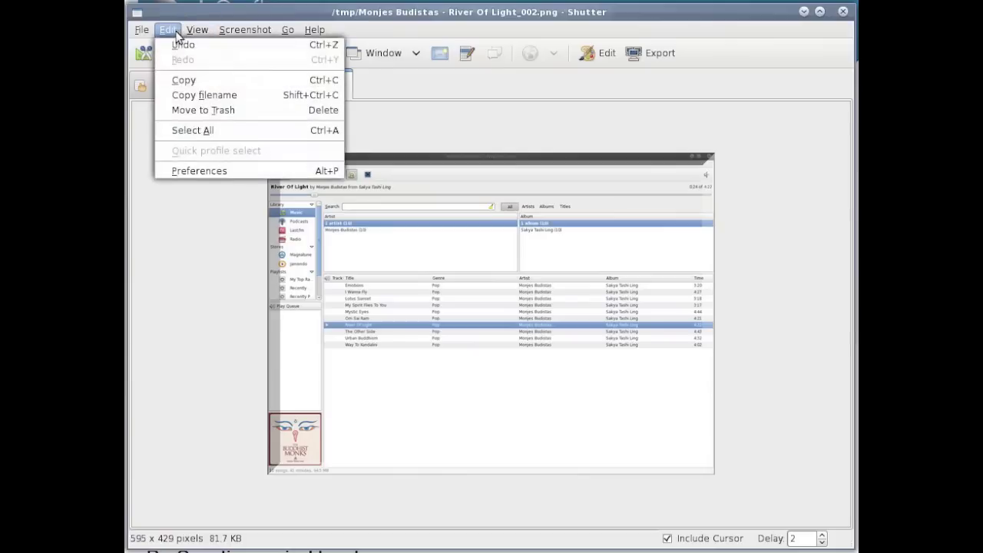
{"action": "left_click", "coordinate": [176, 48]}
Step: Add a torn-like border to the screenshot with the Torned Paper plugin and undo it
{"action": "left_click", "coordinate": [254, 29]}
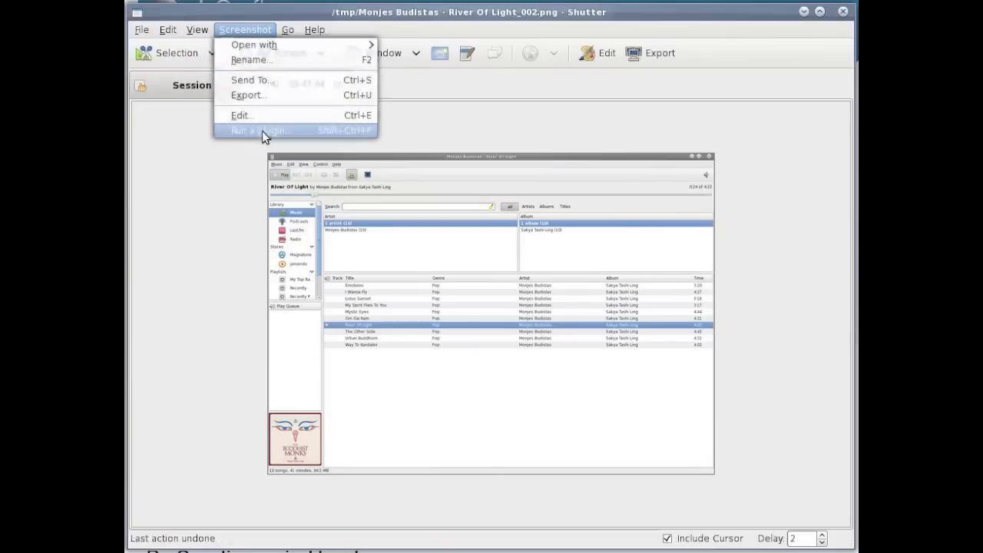
{"action": "left_click", "coordinate": [257, 130]}
{"action": "left_click", "coordinate": [474, 251]}
{"action": "left_click", "coordinate": [471, 255]}
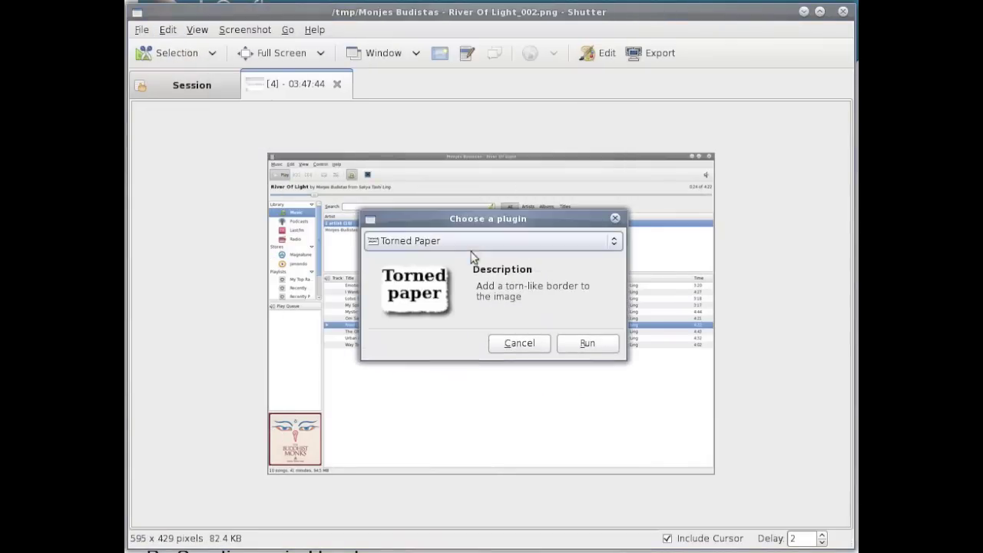
{"action": "left_click", "coordinate": [569, 343]}
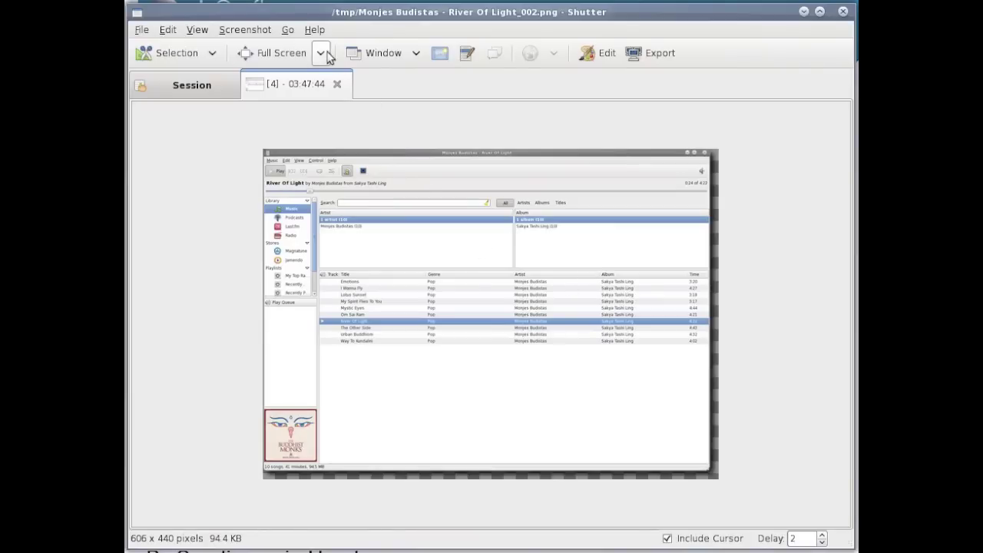
{"action": "left_click", "coordinate": [202, 32]}
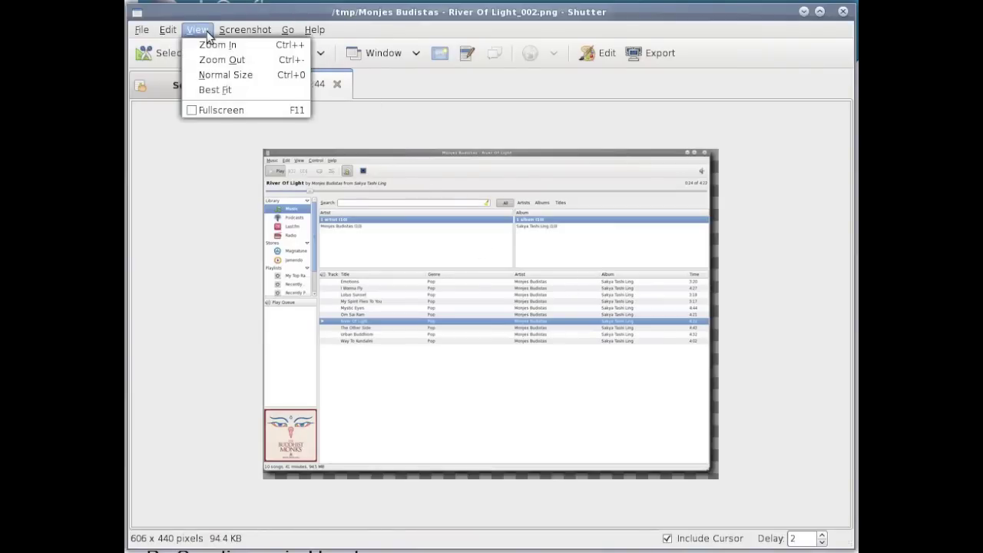
{"action": "mouse_move", "coordinate": [169, 30]}
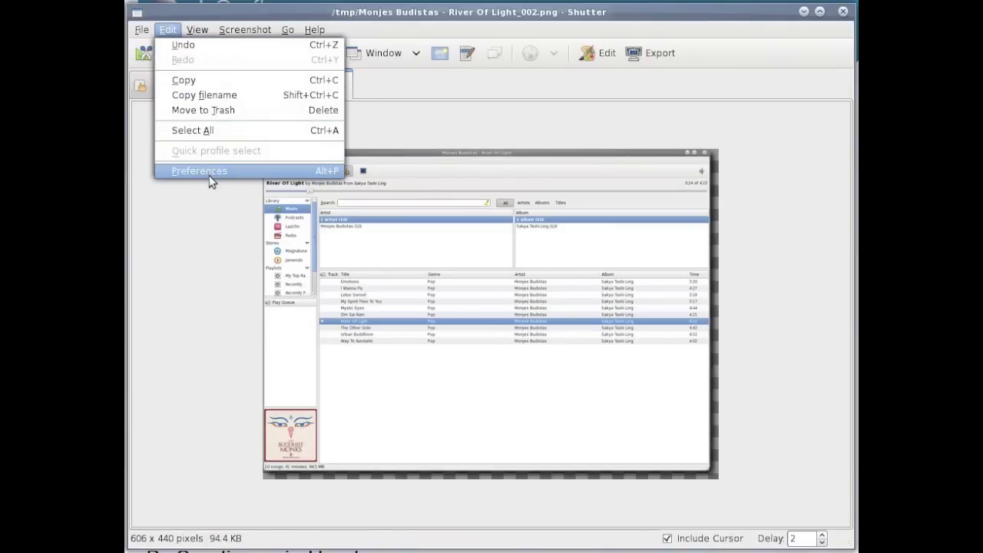
{"action": "left_click", "coordinate": [185, 45]}
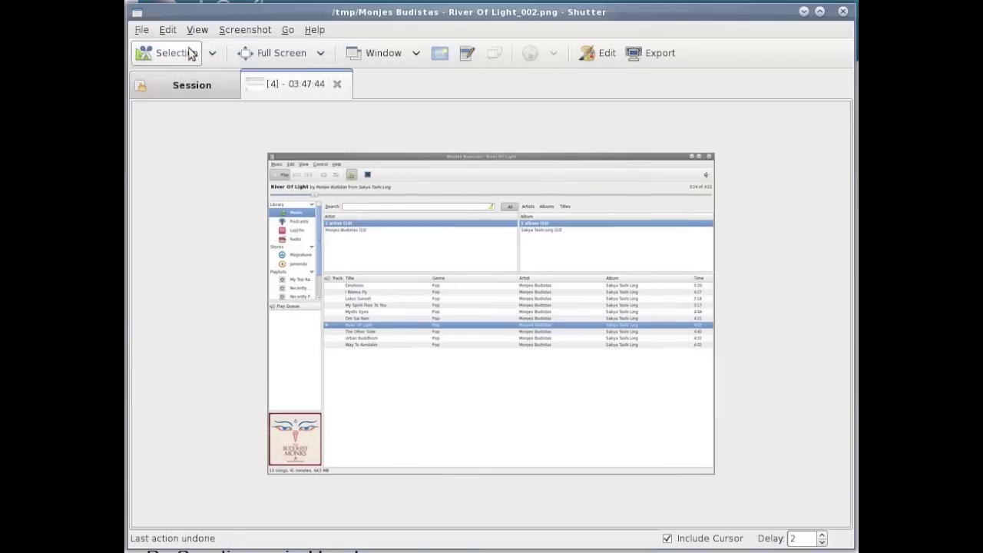
Step: Upload the screenshot to public hosting using the imageshack.us Guest account
{"action": "left_click", "coordinate": [267, 30]}
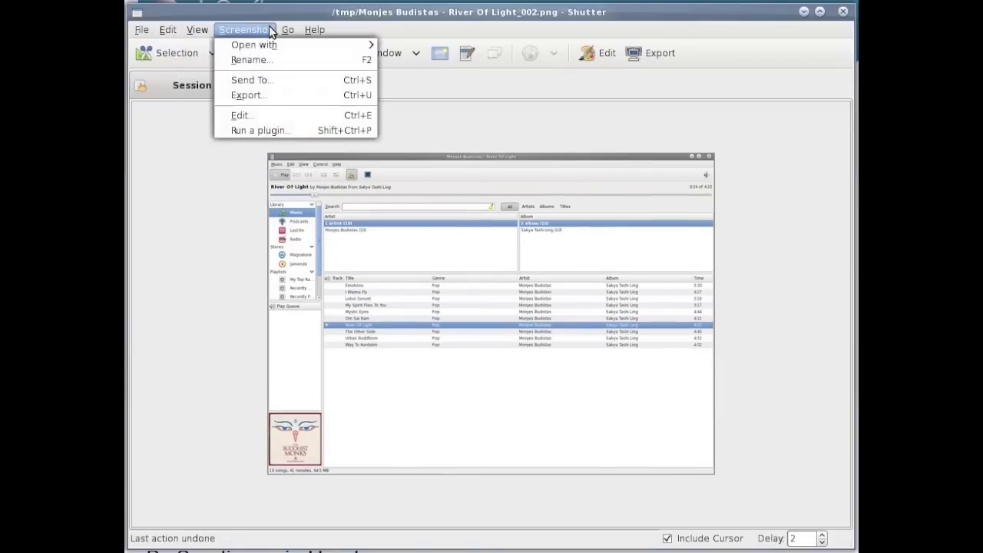
{"action": "left_click", "coordinate": [274, 95]}
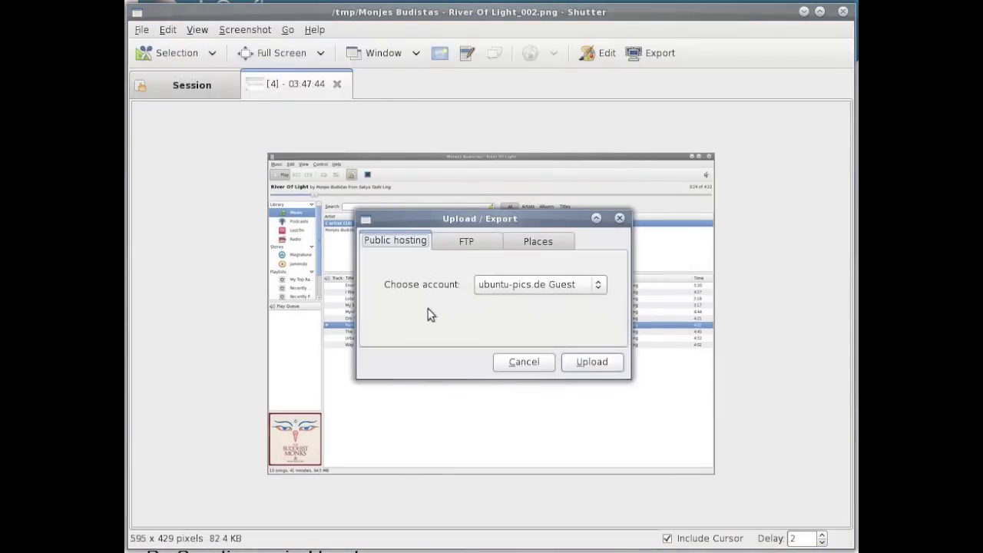
{"action": "left_click", "coordinate": [520, 293]}
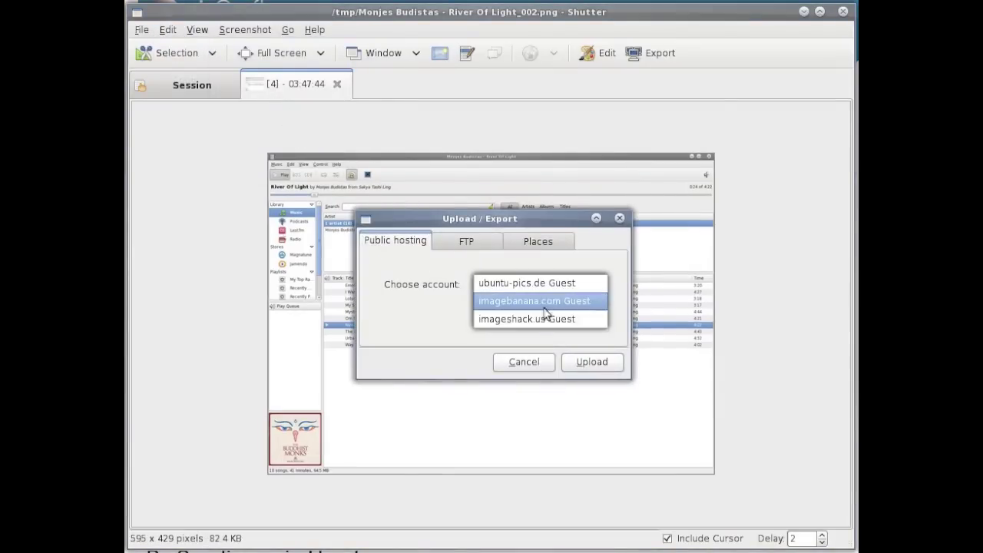
{"action": "left_click", "coordinate": [543, 319]}
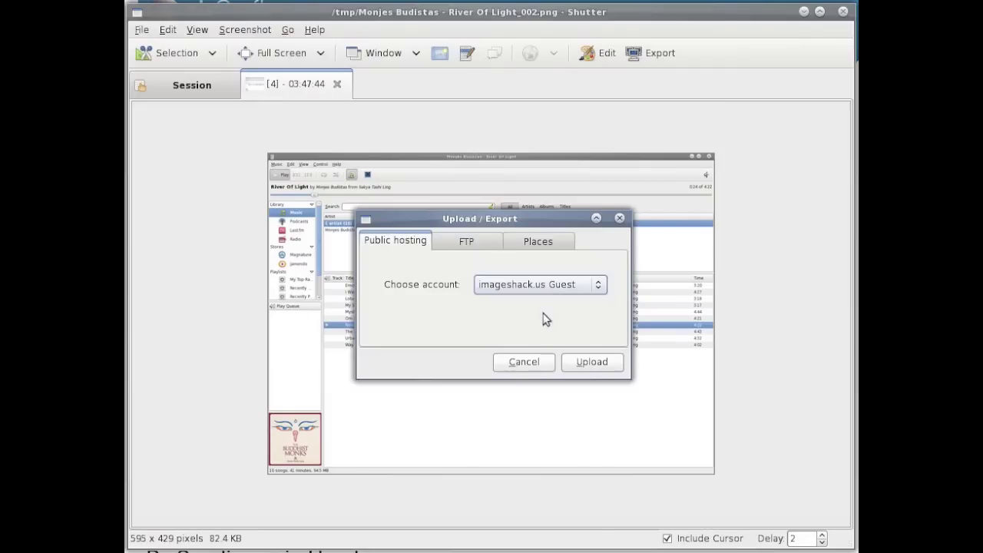
{"action": "left_click", "coordinate": [598, 363]}
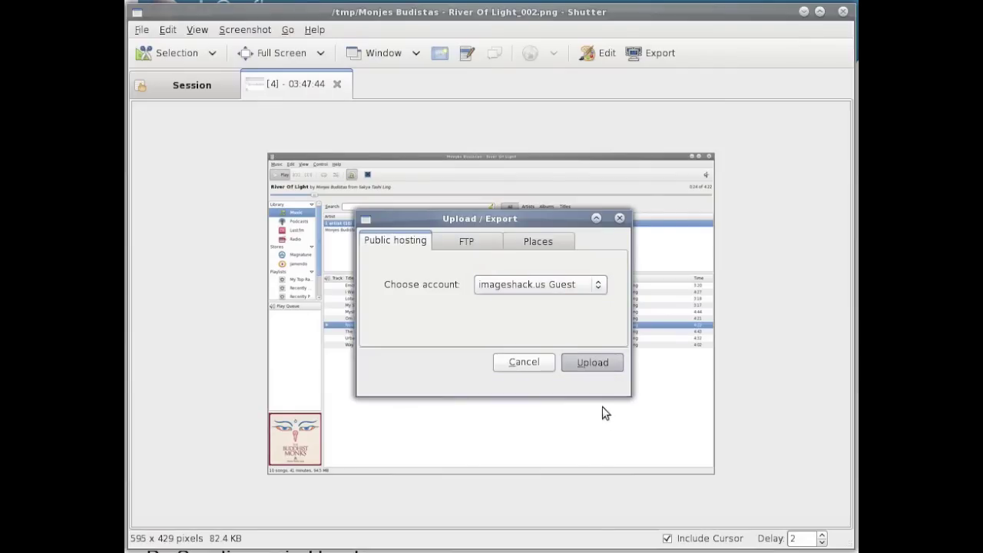